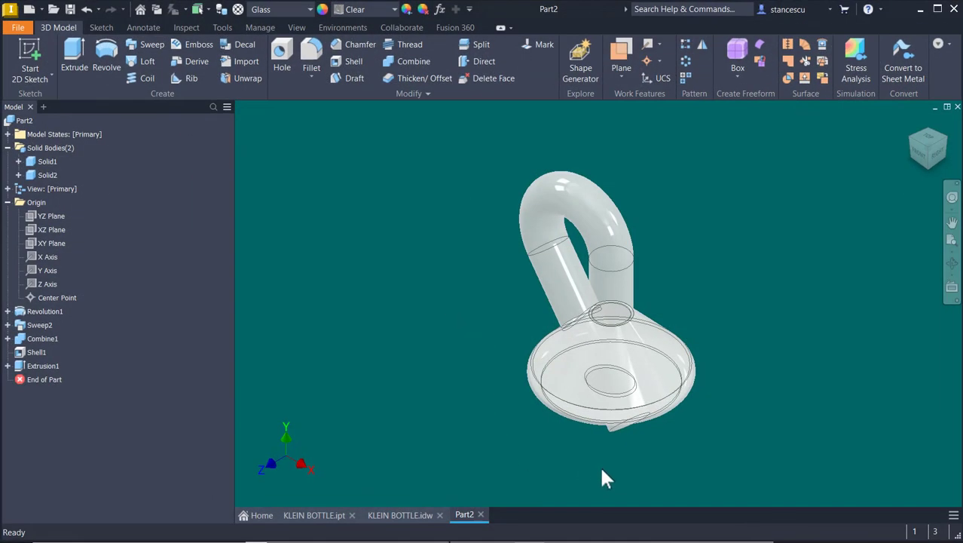
Orbit the bottle from a side view to a new tilted viewing angle
{"action": "middle_click_drag", "start_coordinate": [648, 451], "coordinate": [651, 435], "text": "shift"}
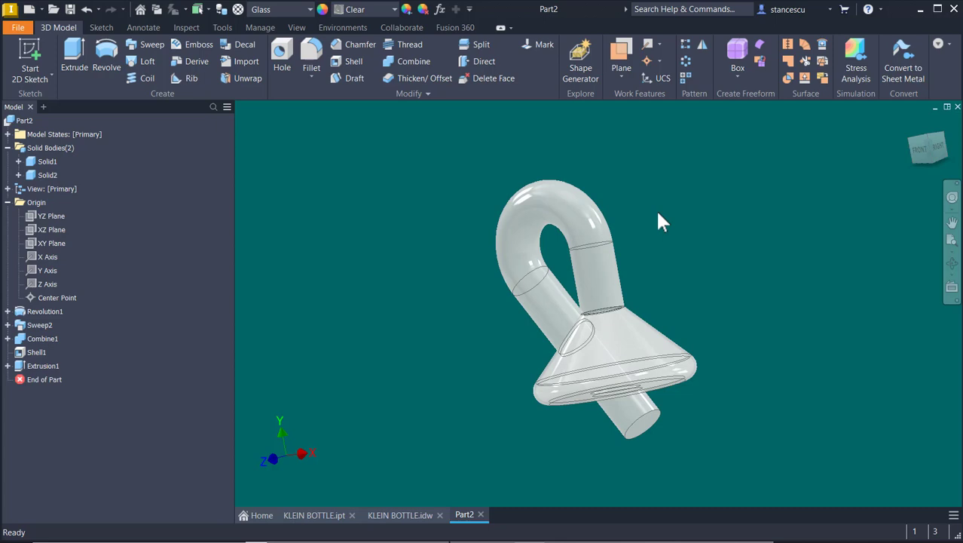
{"action": "middle_click_drag", "start_coordinate": [658, 219], "coordinate": [479, 307], "text": "shift"}
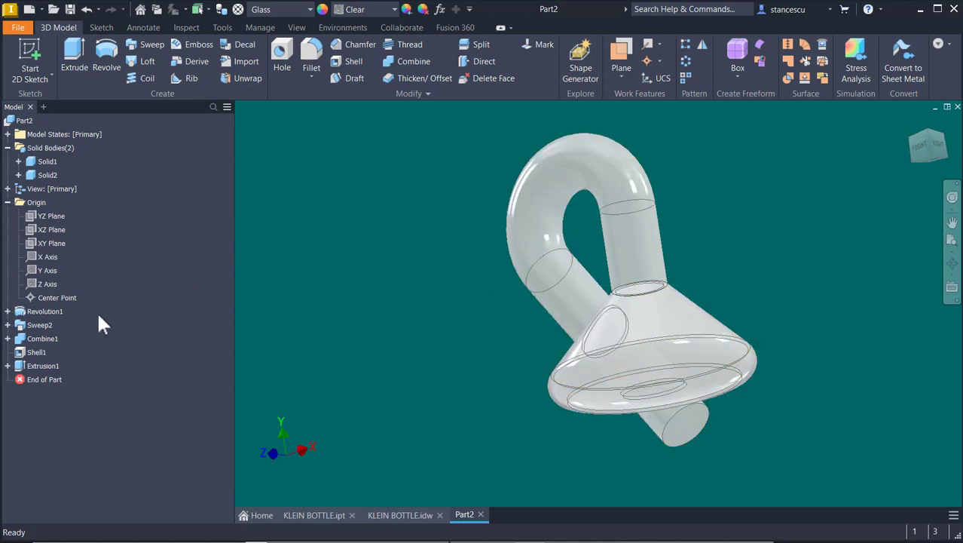
Expand Sweep2, copy Sketch2's path, and start a new sketch on the XY Plane
{"action": "left_click", "coordinate": [7, 325]}
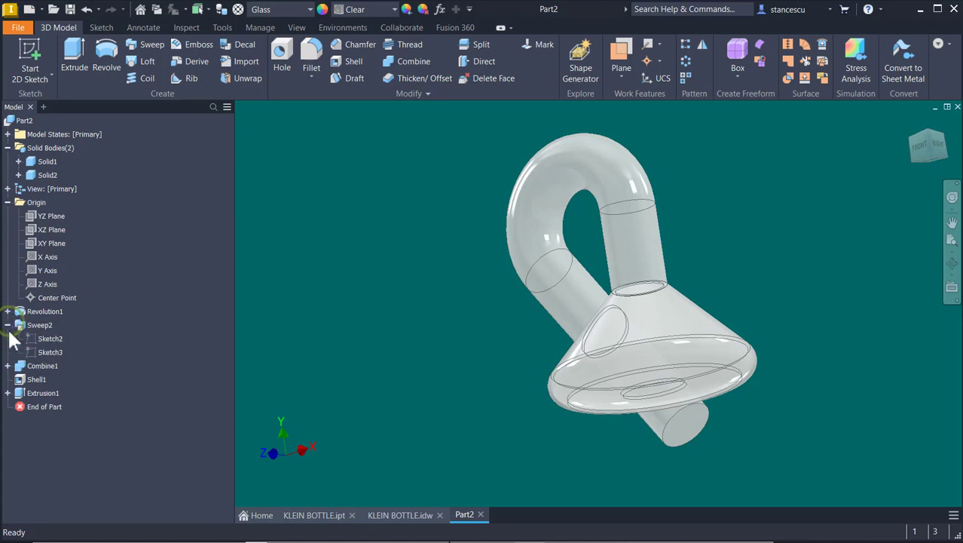
{"action": "right_click", "coordinate": [47, 341]}
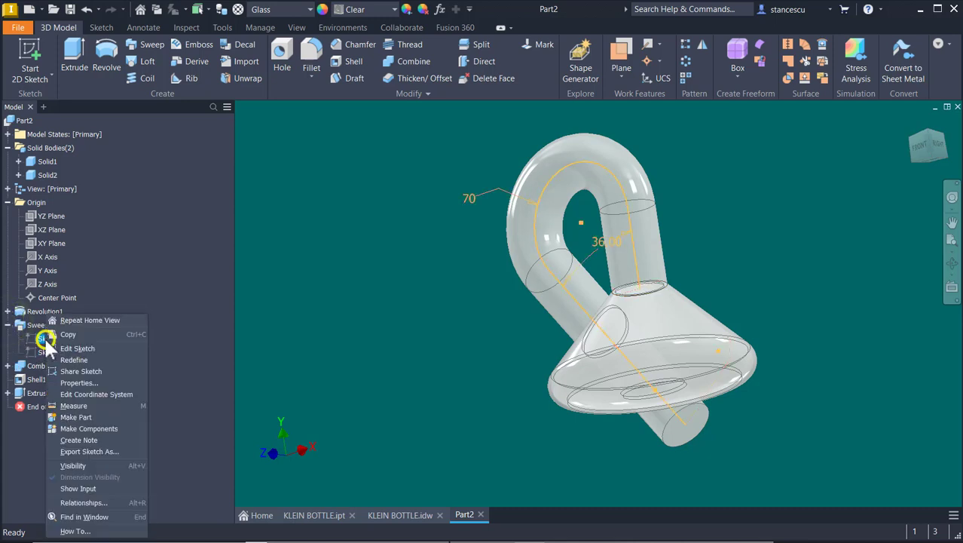
{"action": "left_click", "coordinate": [102, 334]}
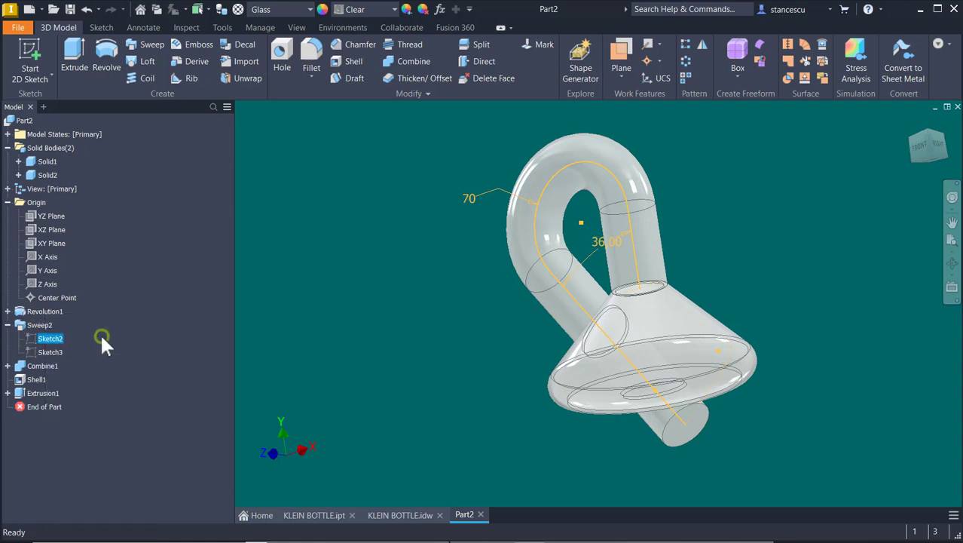
{"action": "left_click", "coordinate": [45, 243]}
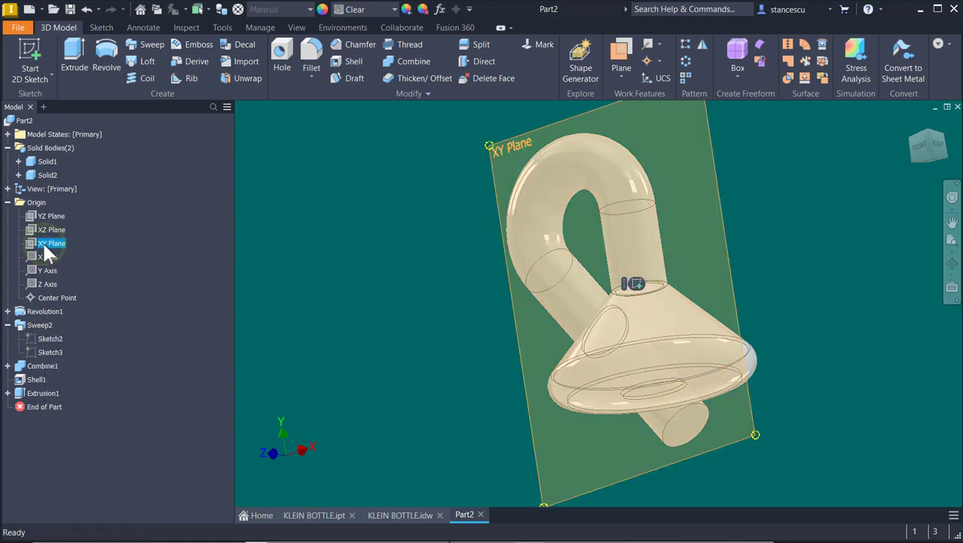
{"action": "left_click", "coordinate": [634, 285]}
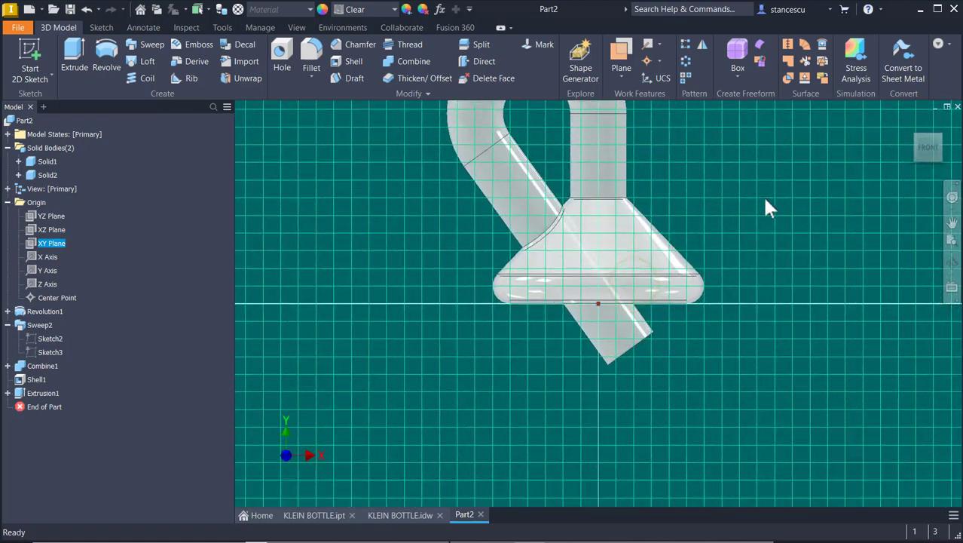
Paste the copied Sketch2 path into the new sketch
{"action": "right_click", "coordinate": [752, 201]}
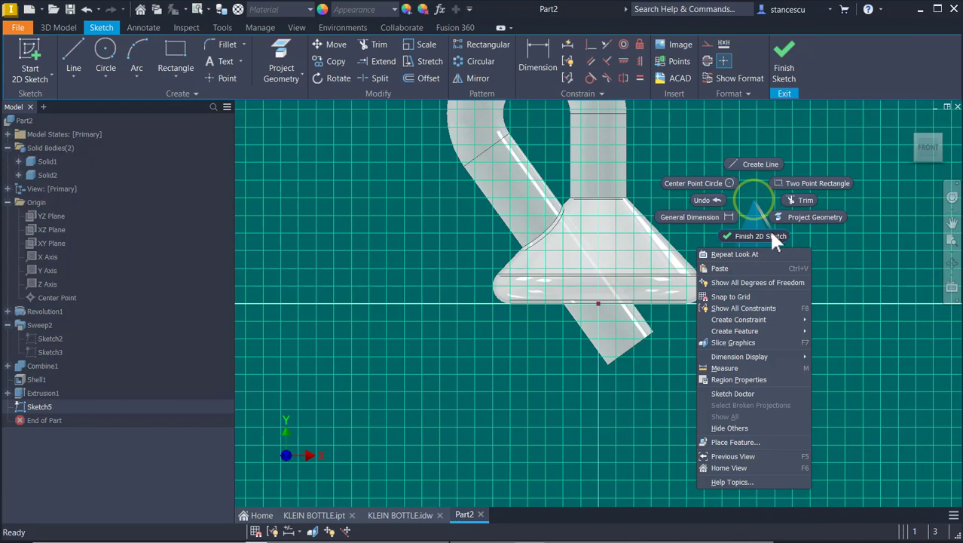
{"action": "left_click", "coordinate": [744, 269]}
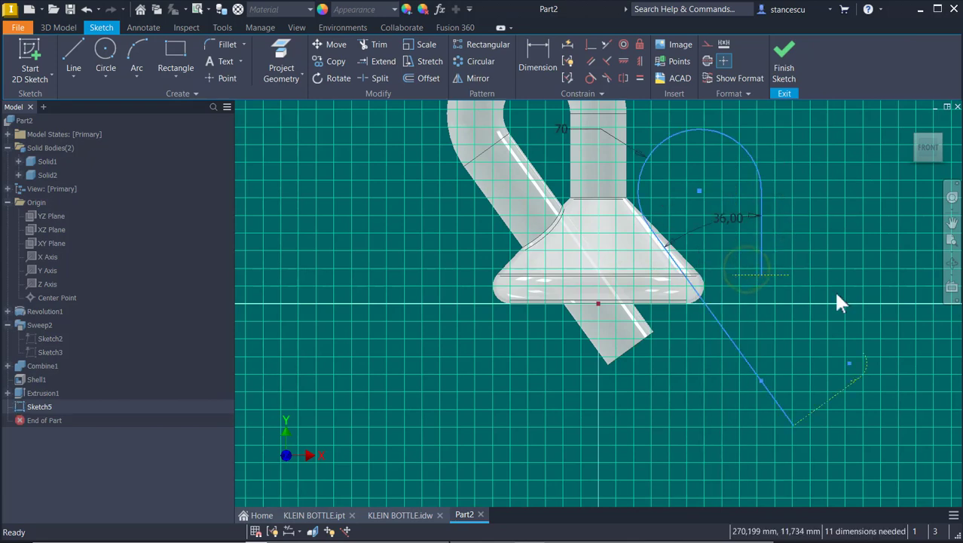
{"action": "middle_click_drag", "start_coordinate": [841, 285], "coordinate": [758, 319]}
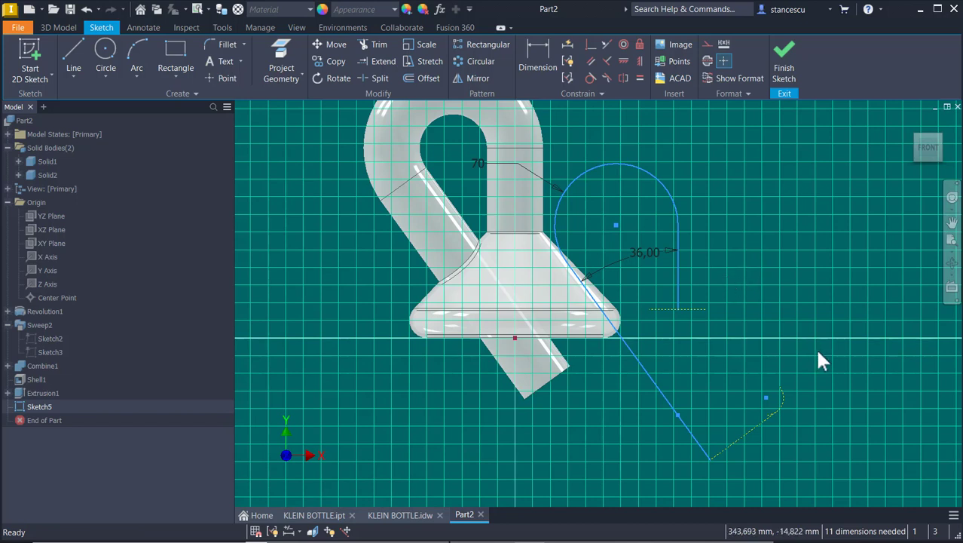
Delete the dotted end line and arc, plus the short line below the arc
{"action": "left_click_drag", "start_coordinate": [817, 345], "coordinate": [743, 445]}
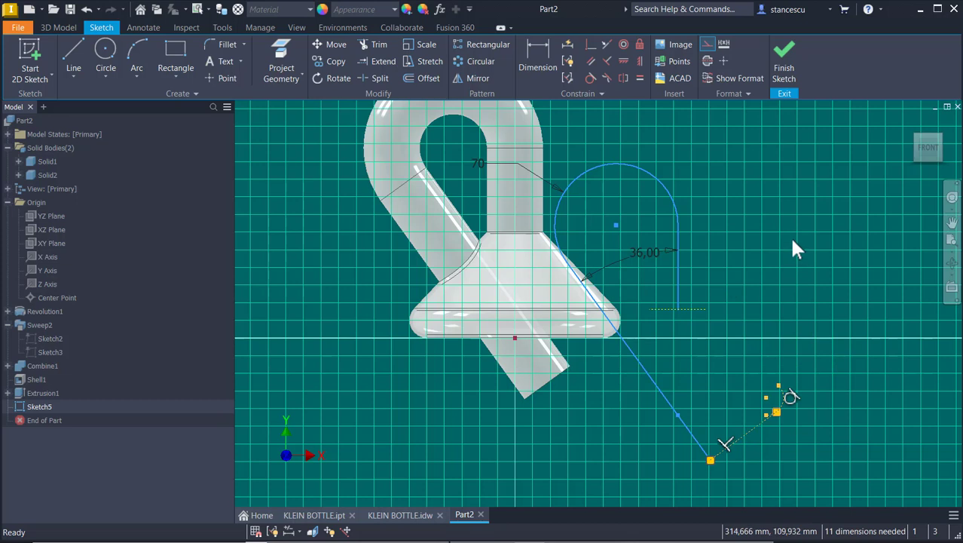
{"action": "key", "text": "Delete"}
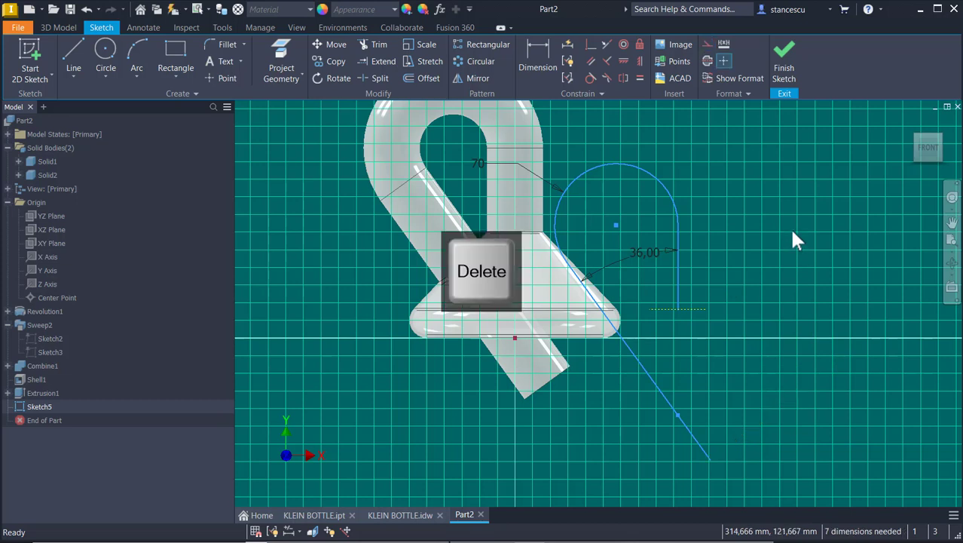
{"action": "left_click", "coordinate": [692, 306]}
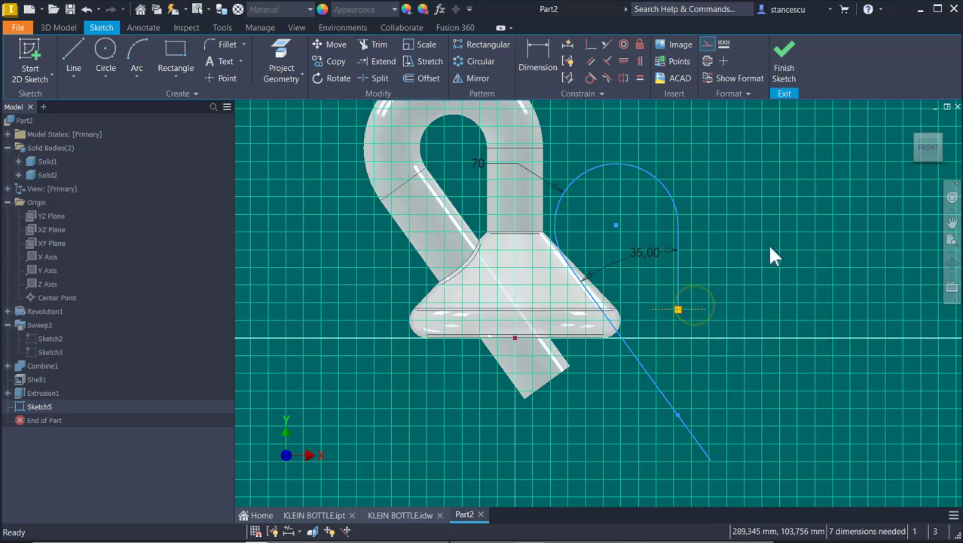
{"action": "key", "text": "Delete"}
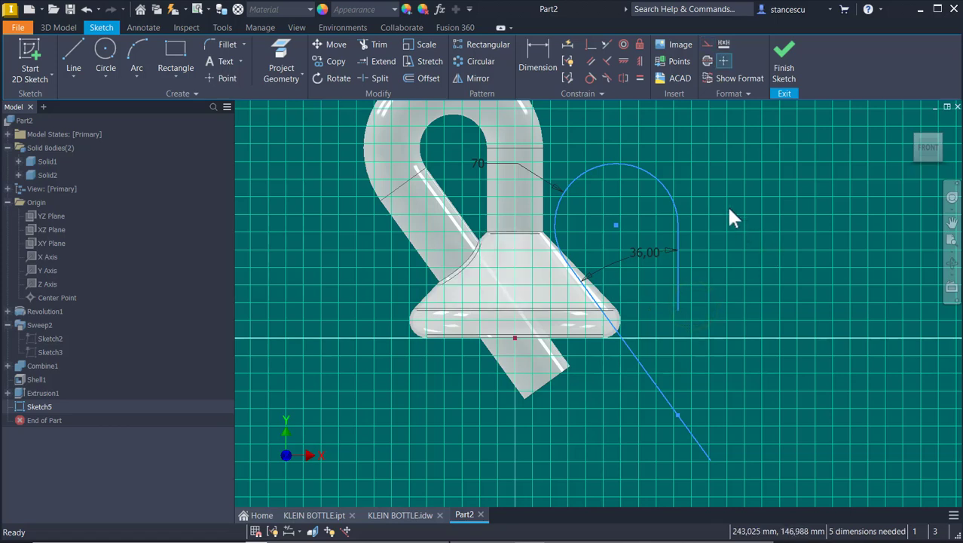
{"action": "middle_click_drag", "start_coordinate": [726, 205], "coordinate": [764, 243]}
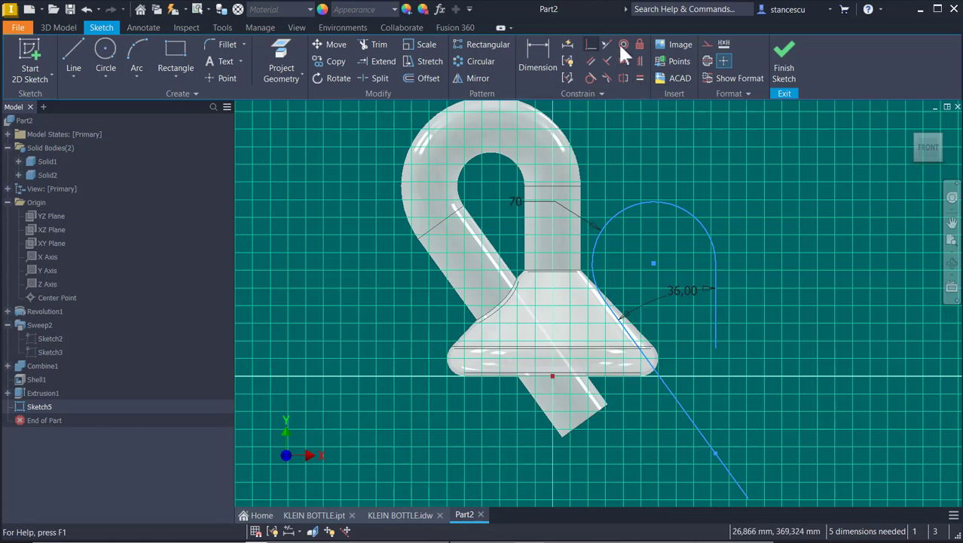
Delete the stray point on the diagonal path line
{"action": "left_click", "coordinate": [591, 44]}
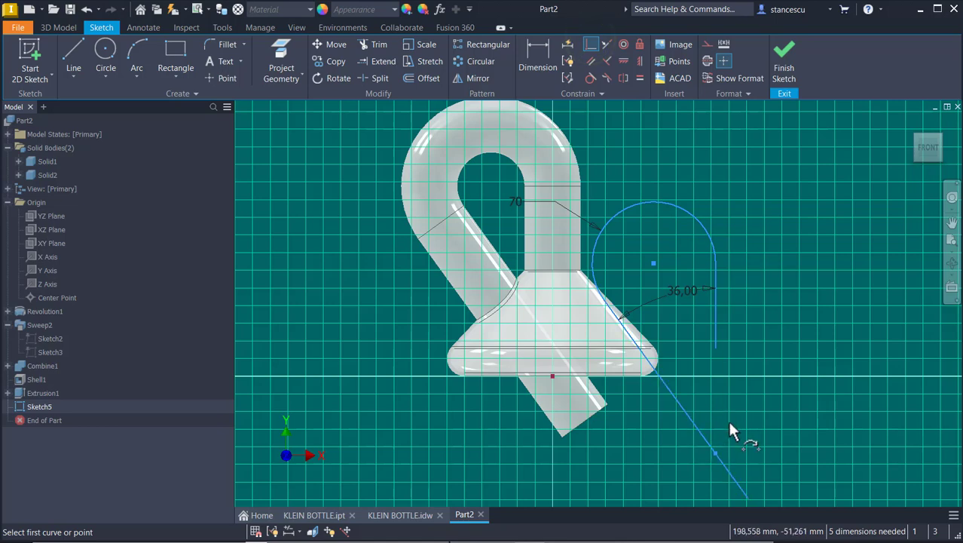
{"action": "key", "text": "Escape"}
{"action": "scroll", "coordinate": [726, 424], "scroll_direction": "up", "scroll_amount": 3}
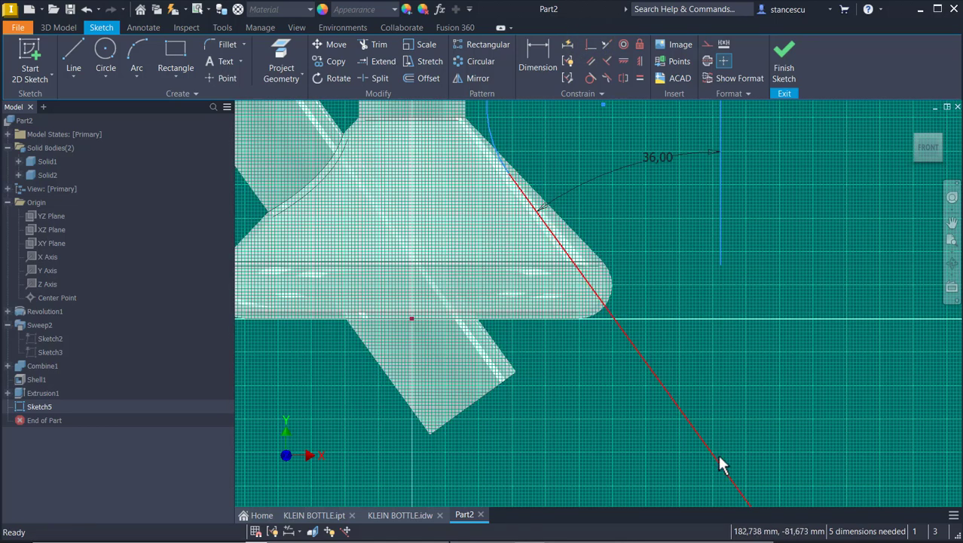
{"action": "left_click", "coordinate": [719, 465]}
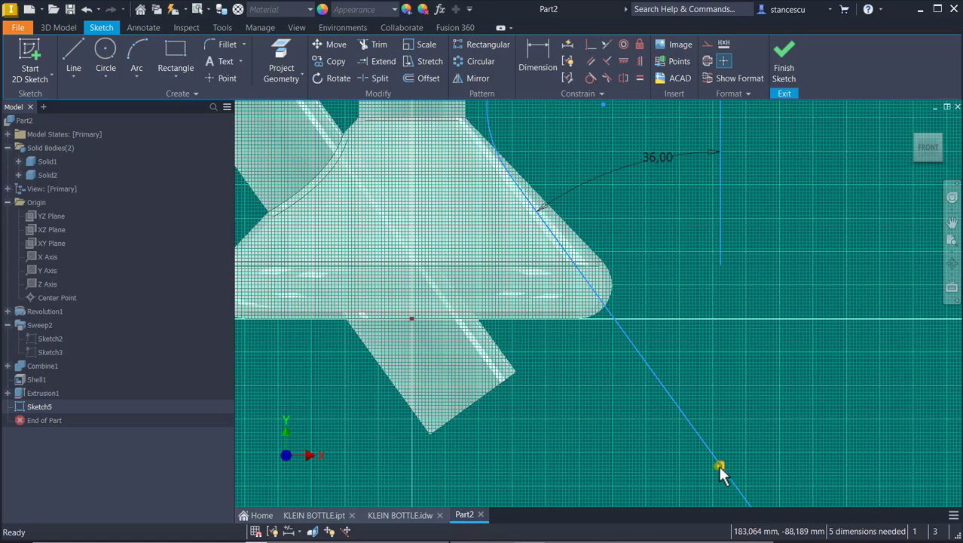
{"action": "key", "text": "Delete"}
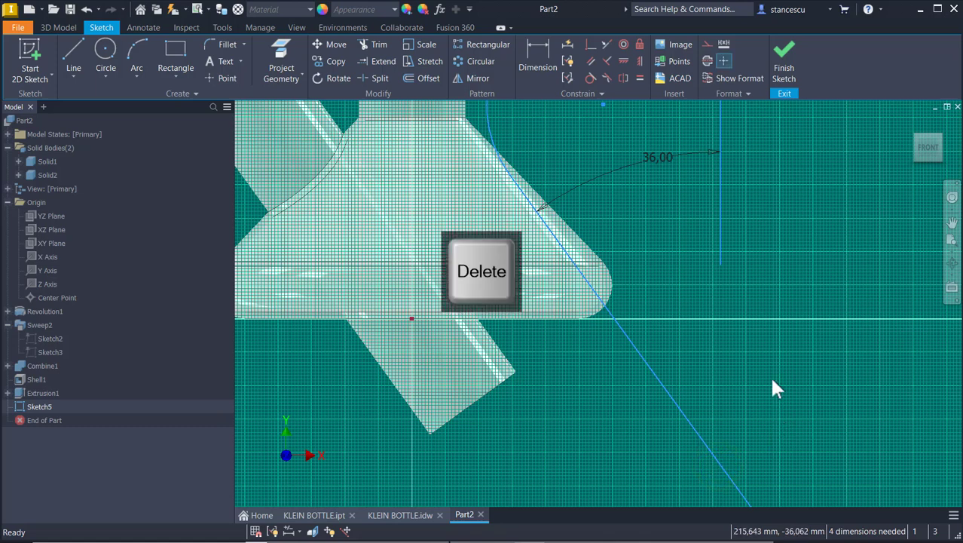
{"action": "scroll", "coordinate": [773, 386], "scroll_direction": "down", "scroll_amount": 2}
{"action": "middle_click_drag", "start_coordinate": [773, 386], "coordinate": [712, 354]}
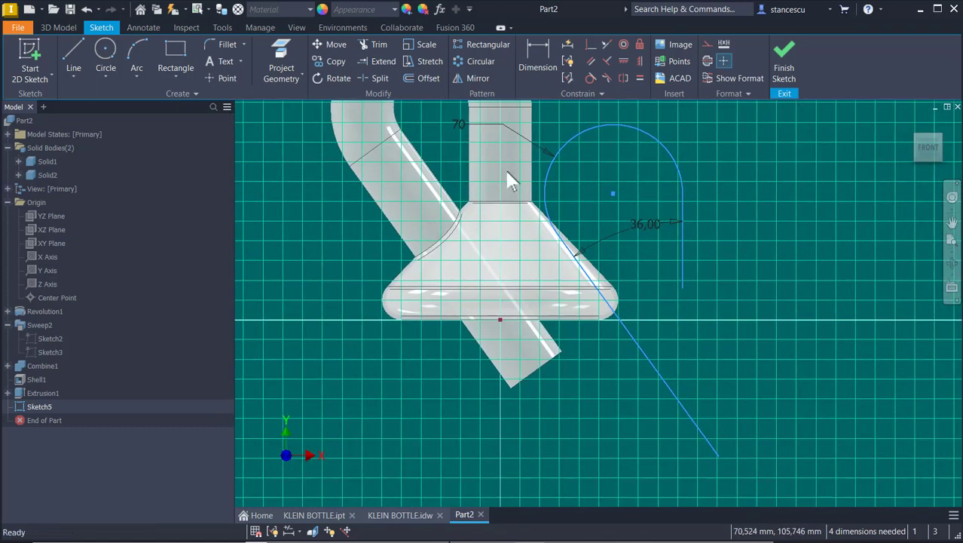
Apply a perpendicular constraint to the diagonal path line
{"action": "left_click", "coordinate": [670, 393]}
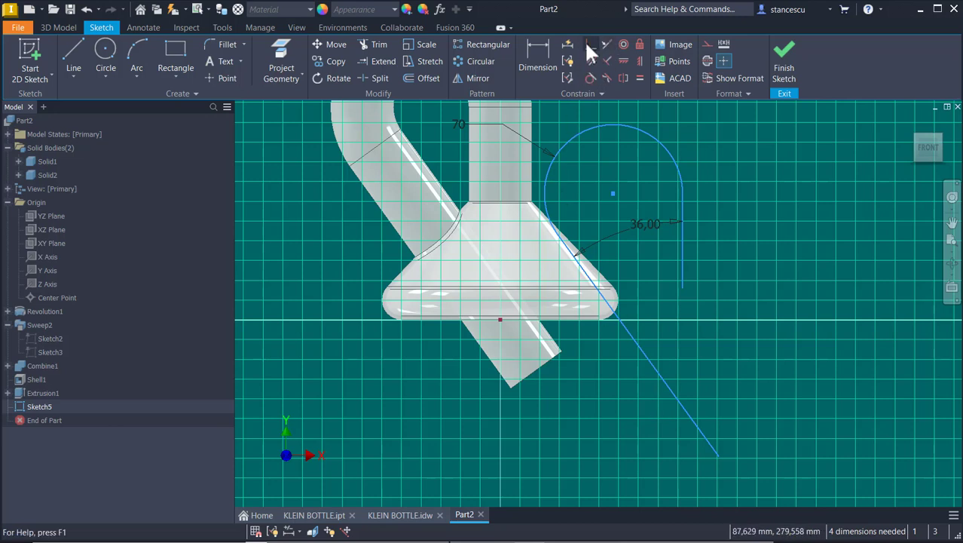
{"action": "left_click", "coordinate": [587, 44]}
{"action": "left_click", "coordinate": [672, 391]}
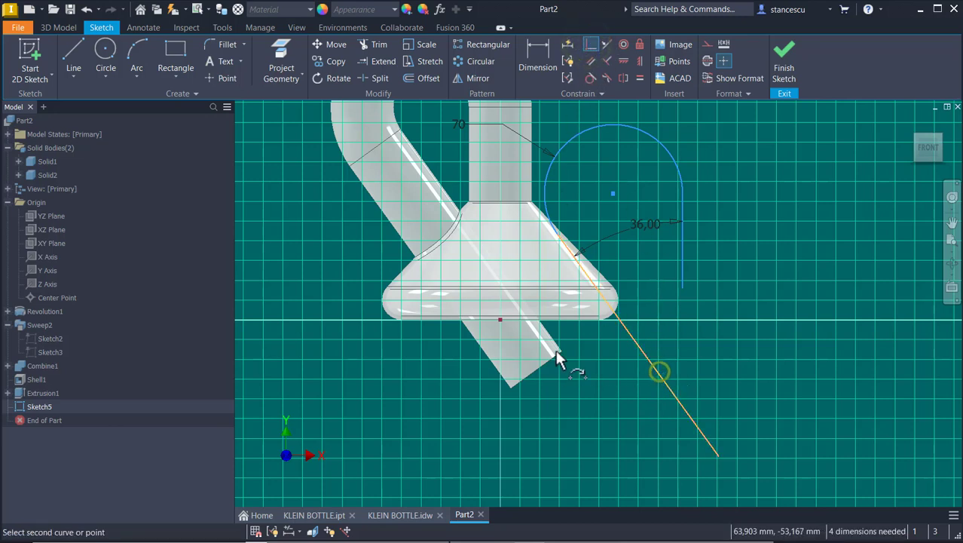
{"action": "left_click", "coordinate": [501, 318]}
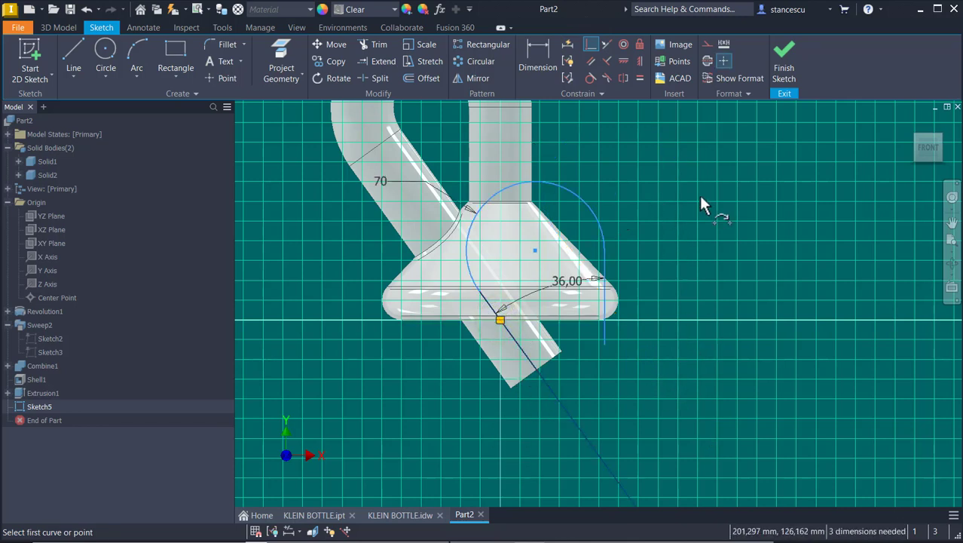
{"action": "key", "text": "Escape"}
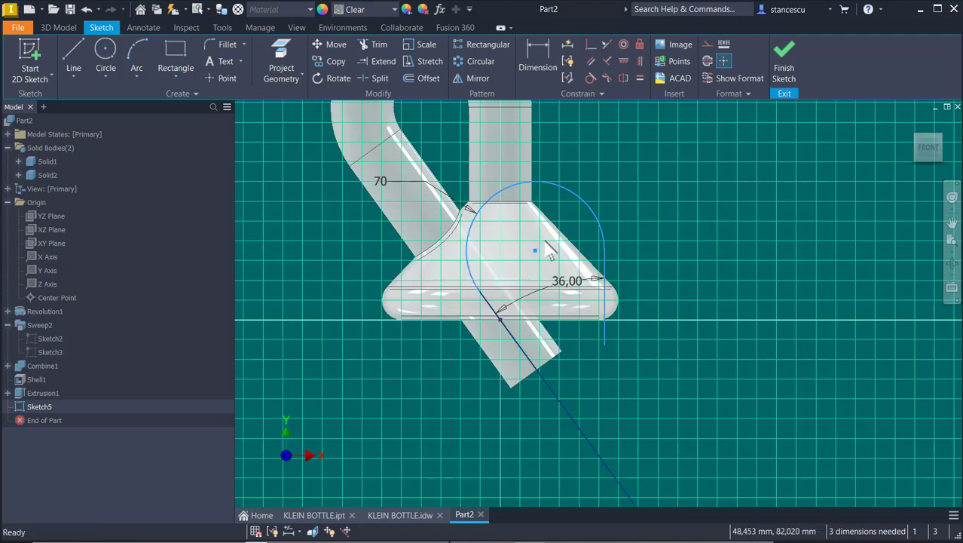
Drag the arc's centre point up-left so the arc follows the bottle's curved tube
{"action": "left_click", "coordinate": [535, 254]}
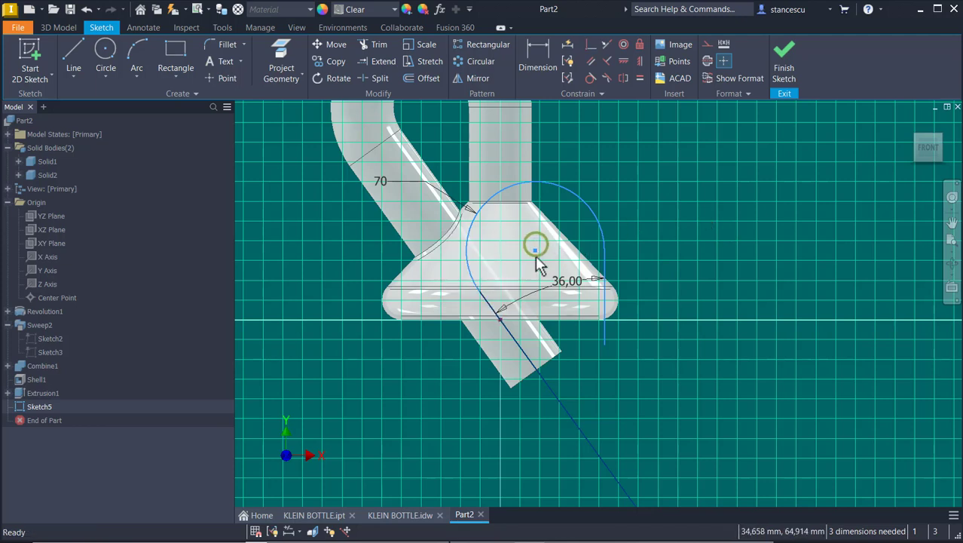
{"action": "left_click_drag", "start_coordinate": [536, 254], "coordinate": [456, 142]}
{"action": "middle_click_drag", "start_coordinate": [635, 226], "coordinate": [667, 295]}
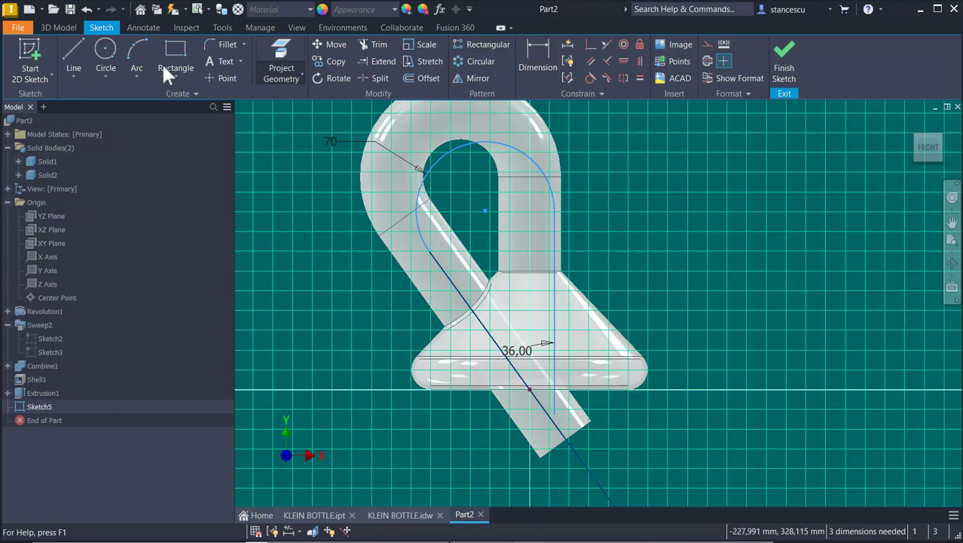
Project the upper neck's circular edge into the sketch as construction geometry
{"action": "left_click", "coordinate": [278, 52]}
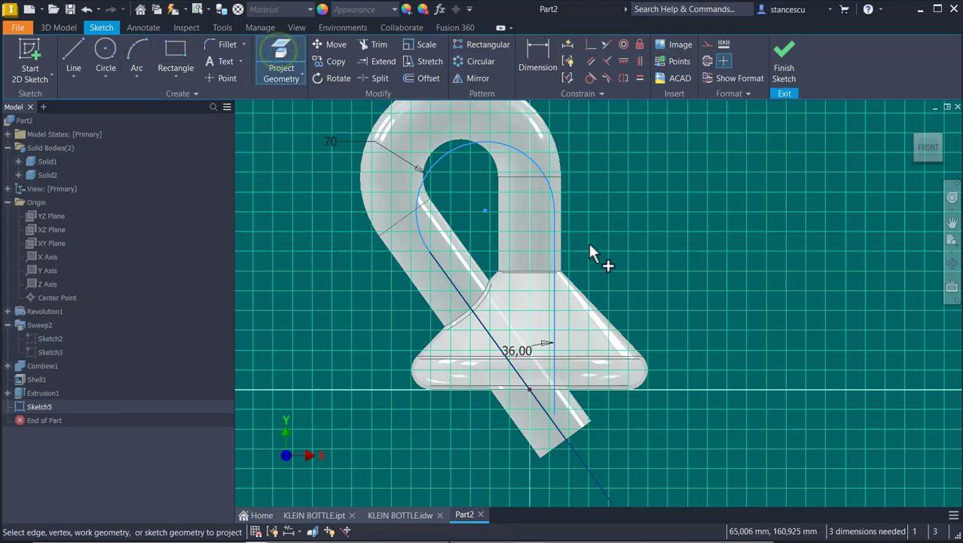
{"action": "middle_click_drag", "start_coordinate": [596, 254], "coordinate": [543, 291], "text": "shift"}
{"action": "scroll", "coordinate": [528, 286], "scroll_direction": "up", "scroll_amount": 2}
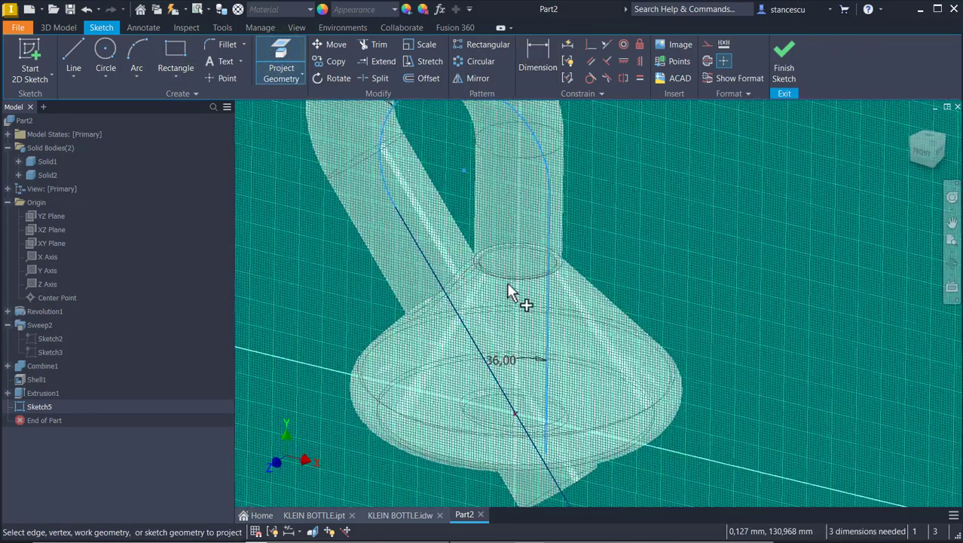
{"action": "scroll", "coordinate": [492, 279], "scroll_direction": "up", "scroll_amount": 3}
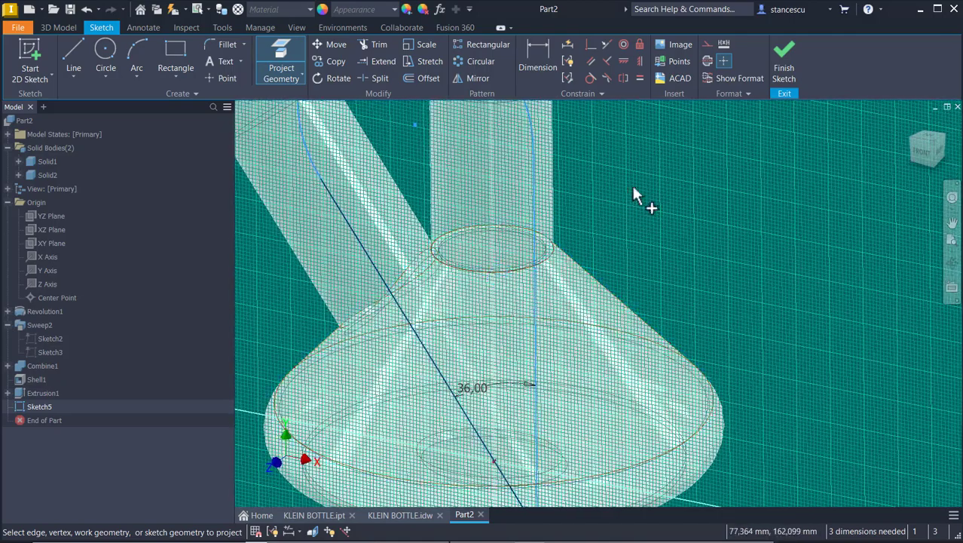
{"action": "left_click", "coordinate": [706, 45]}
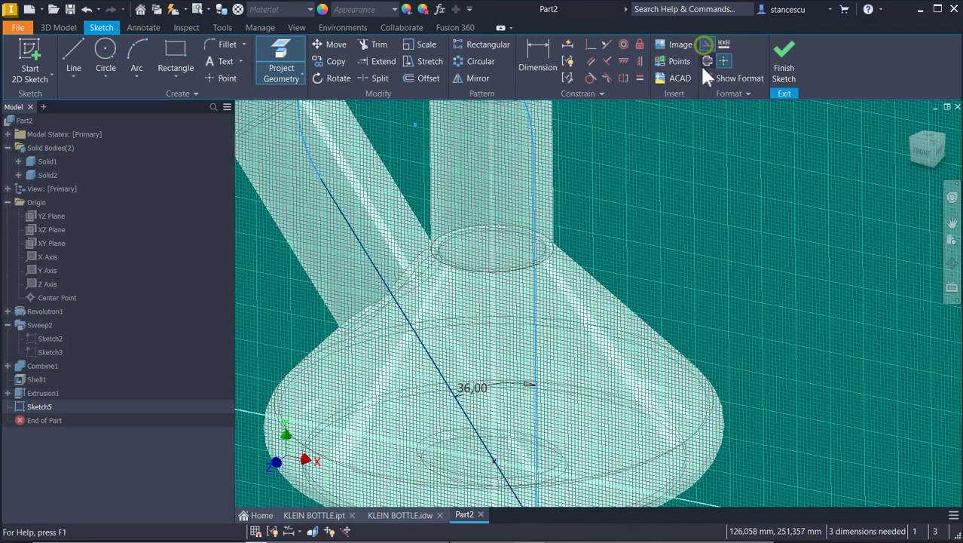
{"action": "left_click", "coordinate": [548, 265]}
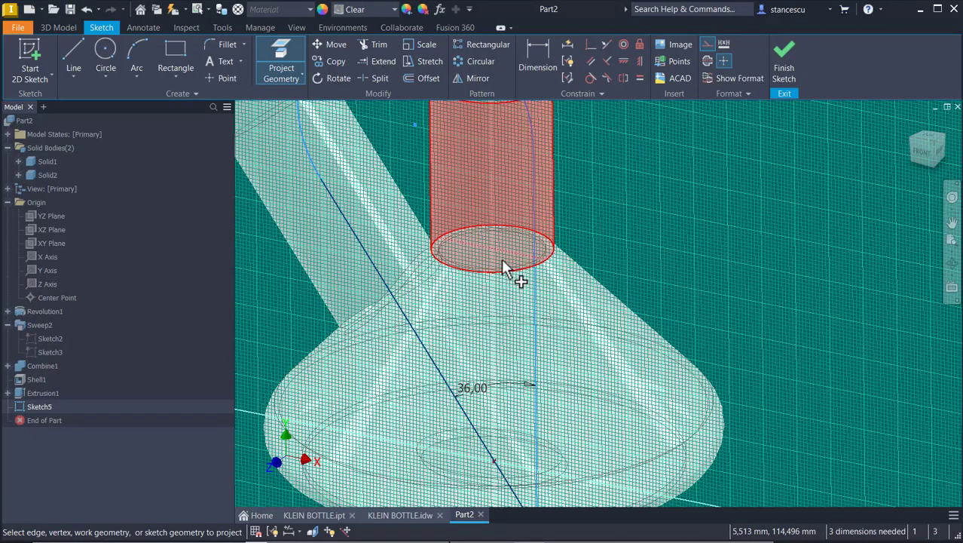
{"action": "key", "text": "Page_Up"}
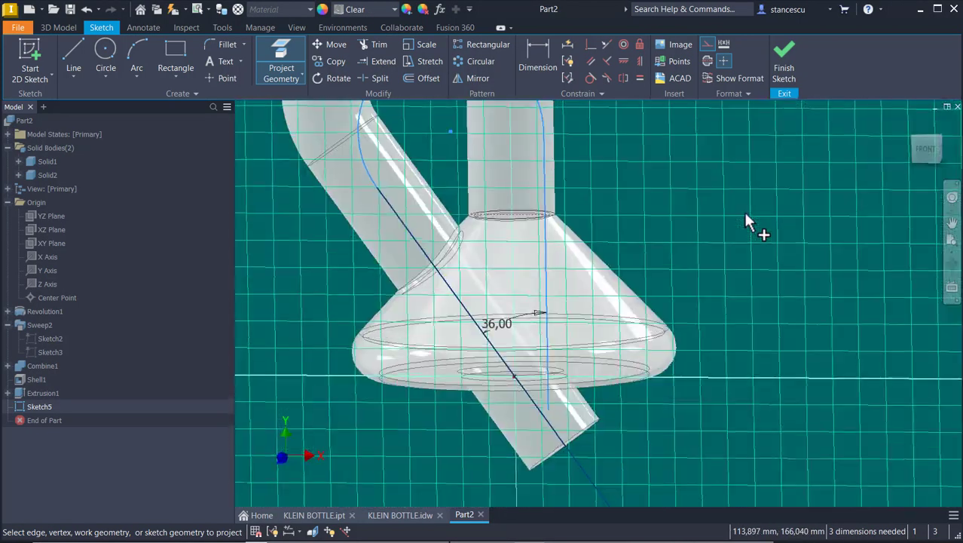
Make the path line coincident with the neck ellipse, leaving 1 dimension needed
{"action": "left_click", "coordinate": [592, 43]}
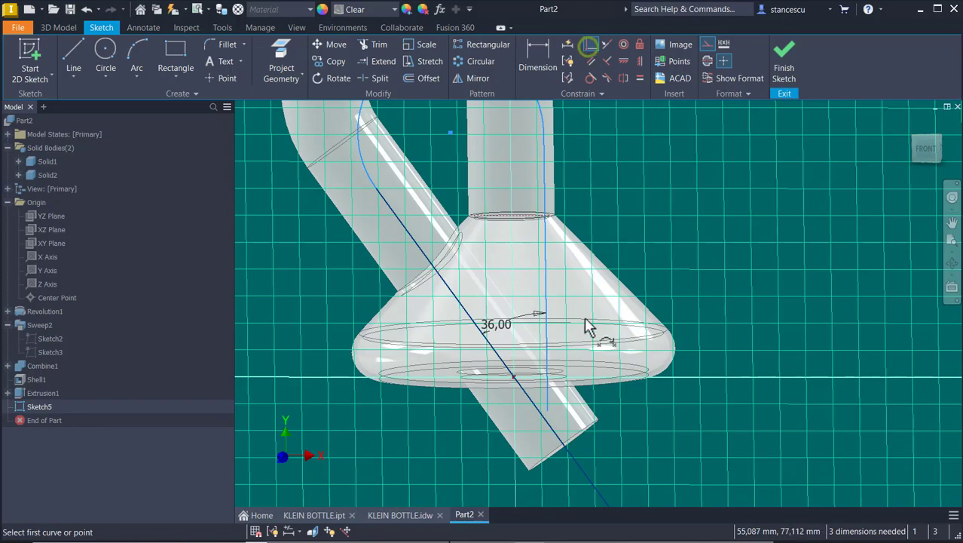
{"action": "left_click", "coordinate": [549, 419]}
{"action": "scroll", "coordinate": [522, 230], "scroll_direction": "up", "scroll_amount": 3}
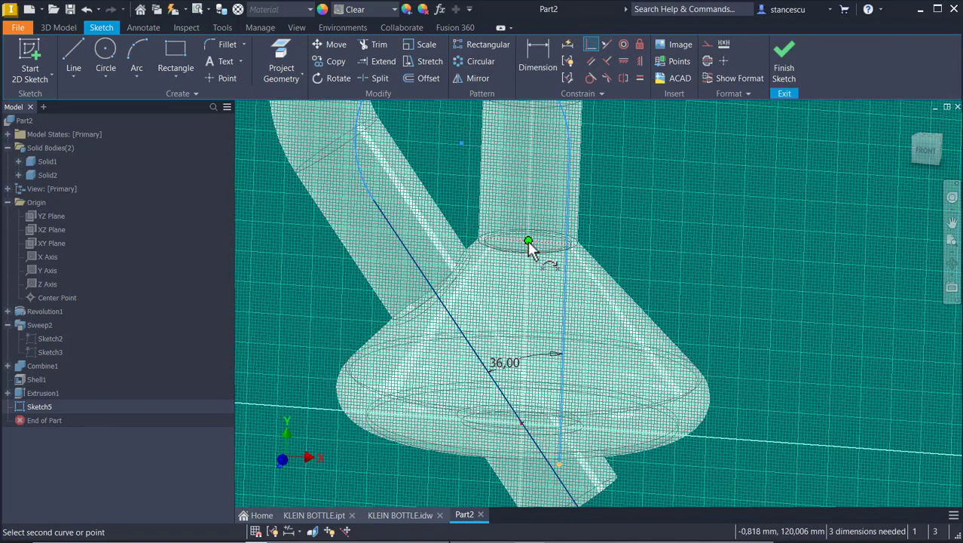
{"action": "left_click", "coordinate": [527, 241]}
{"action": "scroll", "coordinate": [684, 208], "scroll_direction": "down", "scroll_amount": 5}
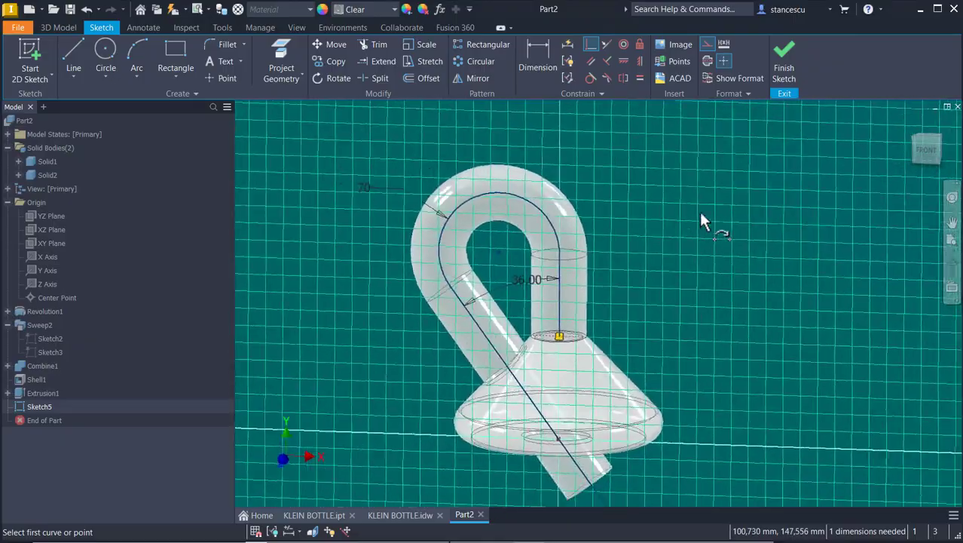
{"action": "middle_click_drag", "start_coordinate": [701, 220], "coordinate": [722, 226], "text": "shift"}
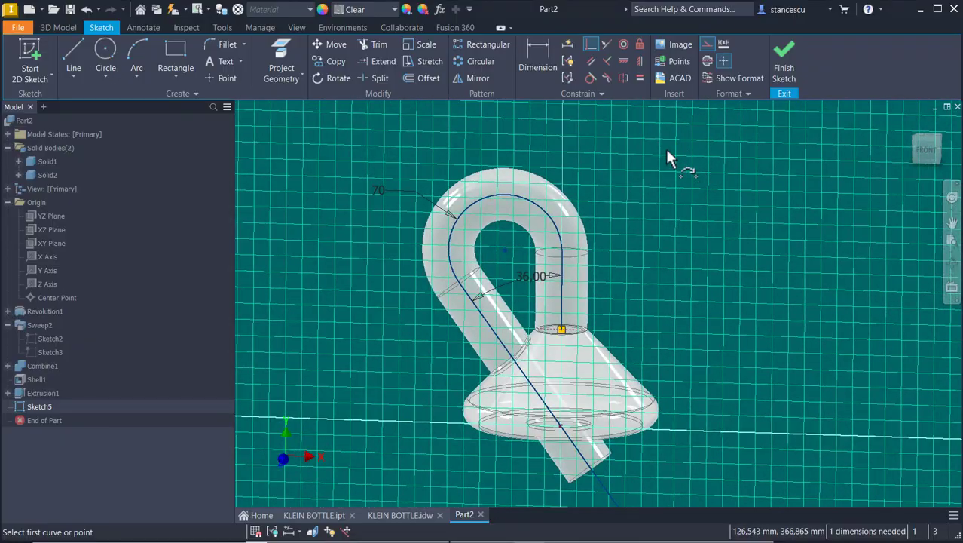
{"action": "middle_click_drag", "start_coordinate": [670, 158], "coordinate": [721, 254], "text": "shift"}
Project the small lower tube-end ellipse as construction geometry
{"action": "key", "text": "F6"}
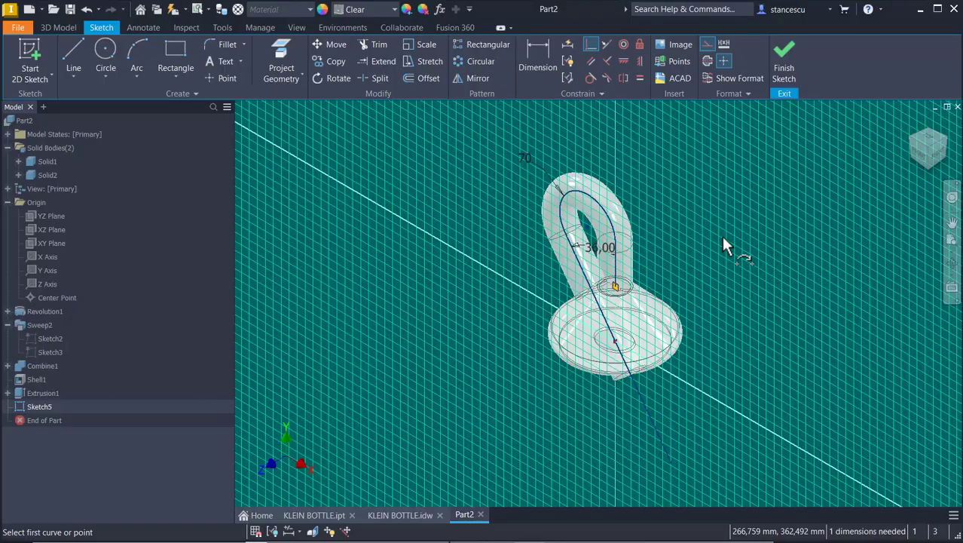
{"action": "middle_click_drag", "start_coordinate": [733, 245], "coordinate": [760, 273], "text": "shift"}
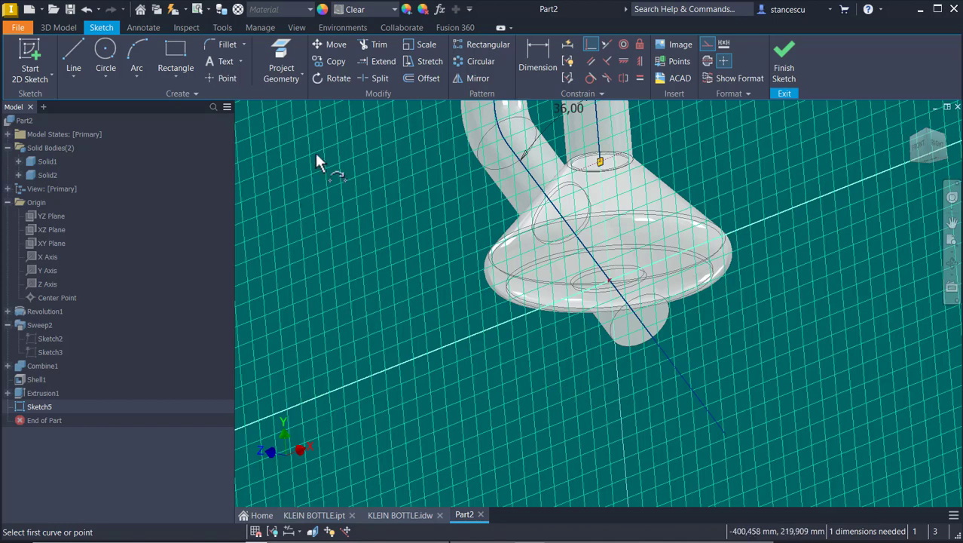
{"action": "left_click", "coordinate": [283, 49]}
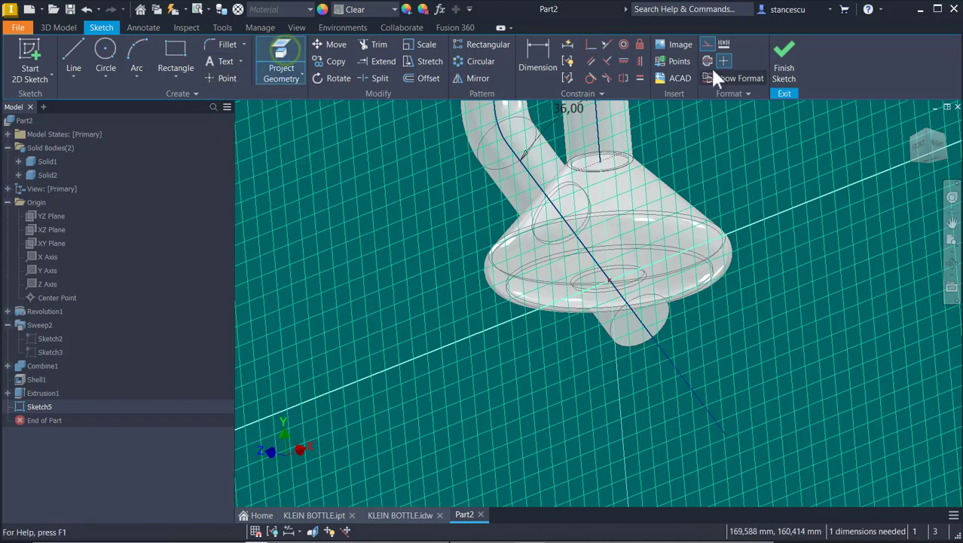
{"action": "left_click", "coordinate": [708, 45]}
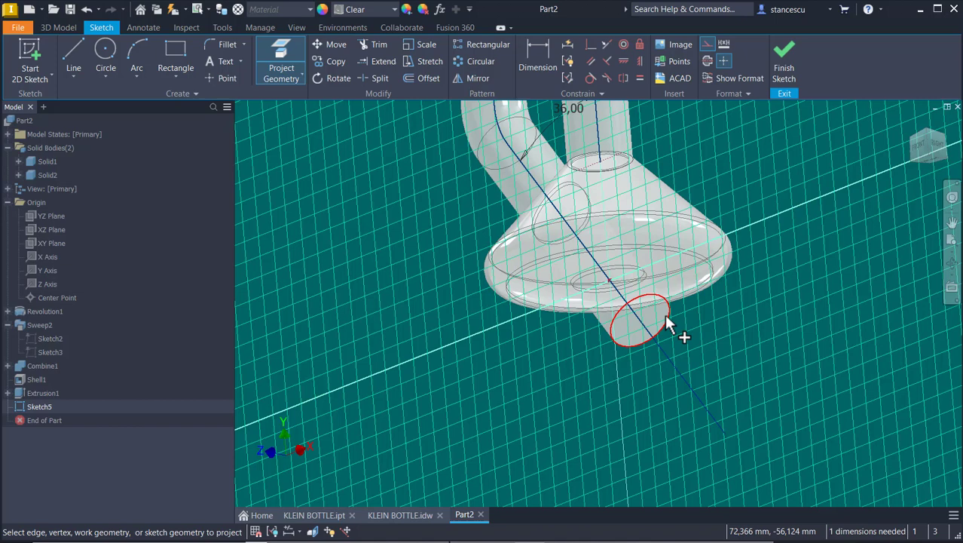
{"action": "left_click", "coordinate": [667, 320]}
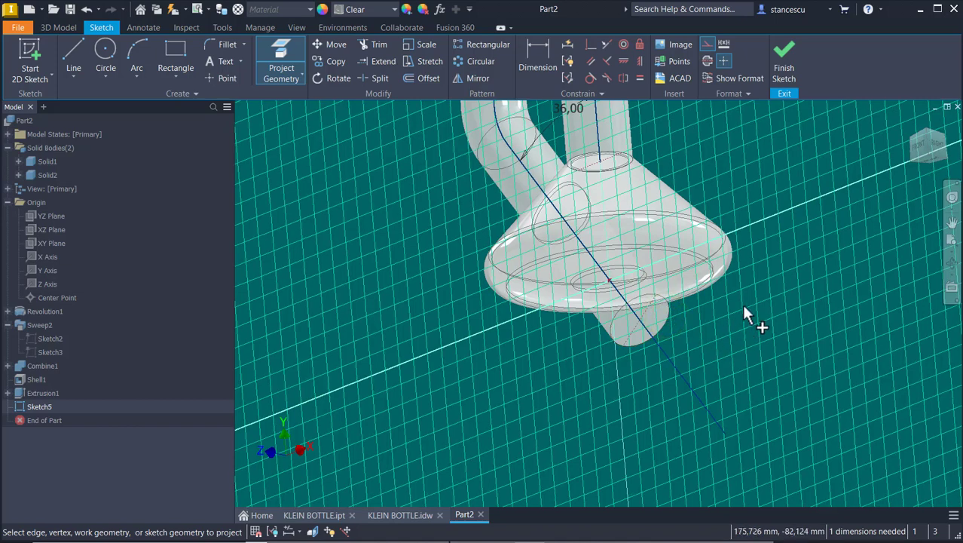
{"action": "left_click", "coordinate": [706, 43]}
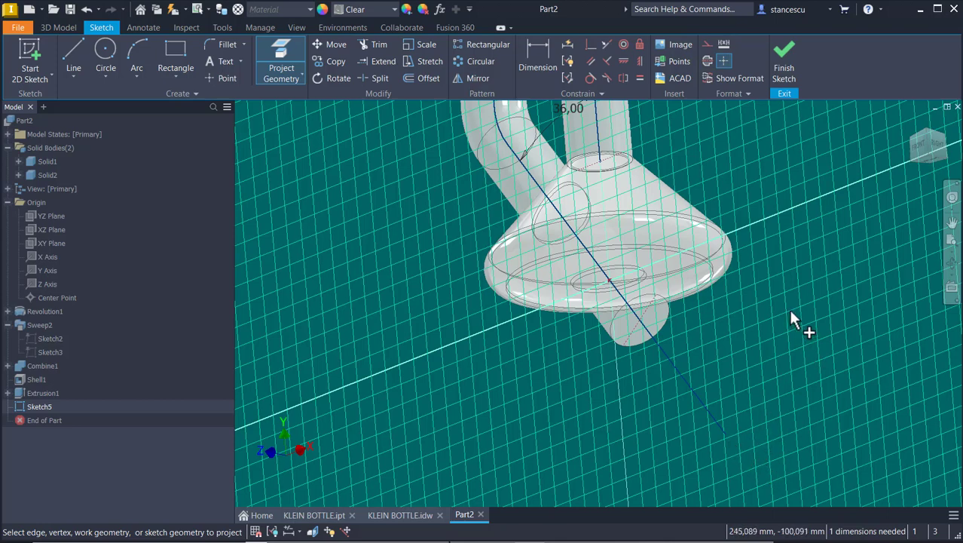
{"action": "key", "text": "Escape"}
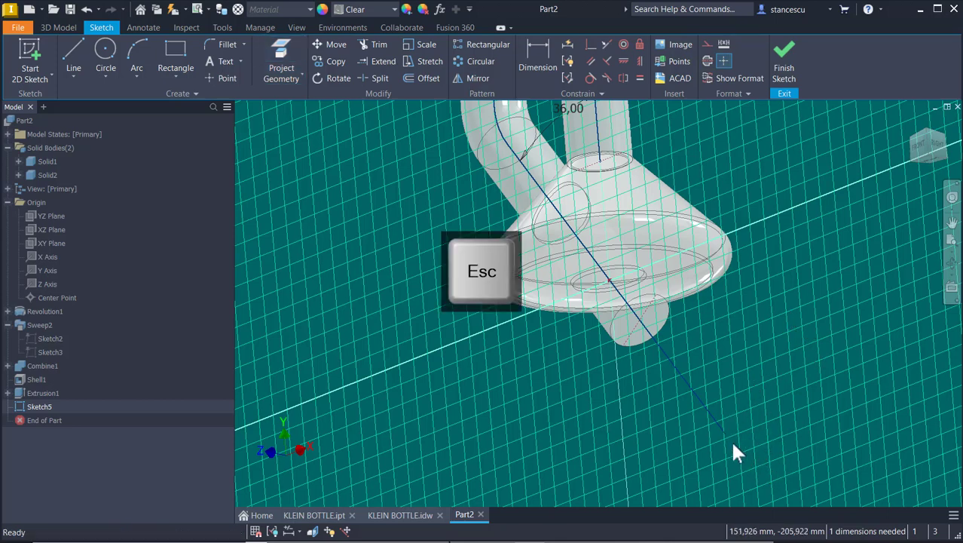
Pin the path's lower endpoint onto the small ellipse and finish the fully constrained Sketch5
{"action": "left_click", "coordinate": [592, 43]}
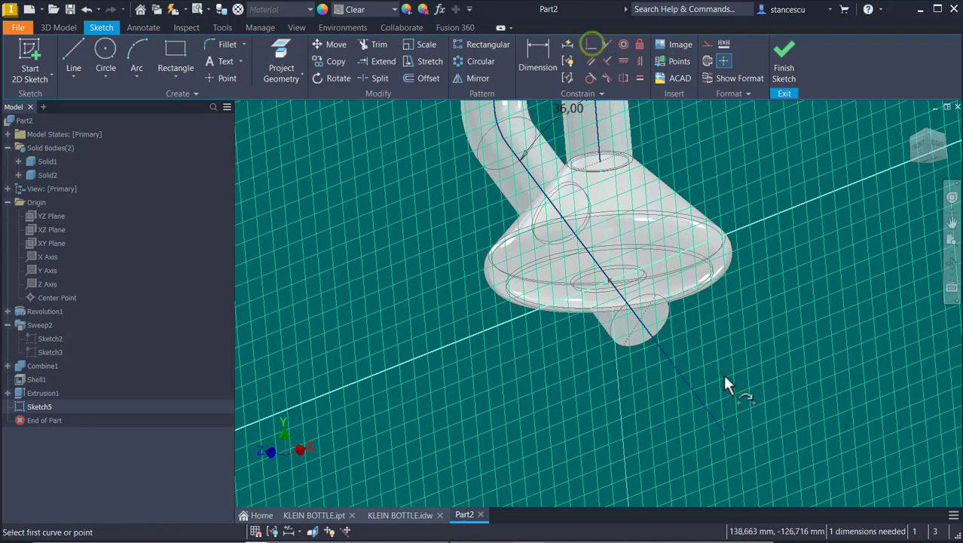
{"action": "left_click", "coordinate": [725, 434]}
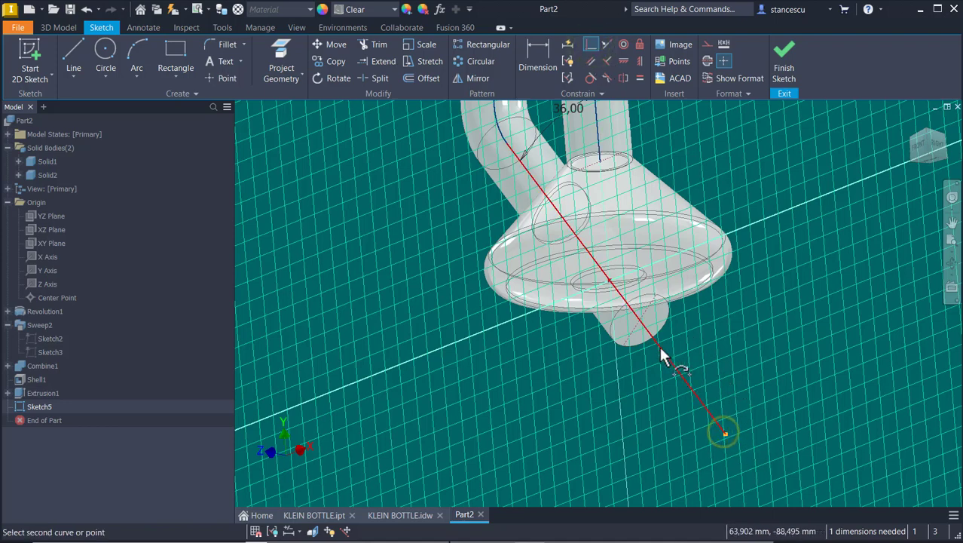
{"action": "left_click", "coordinate": [640, 320]}
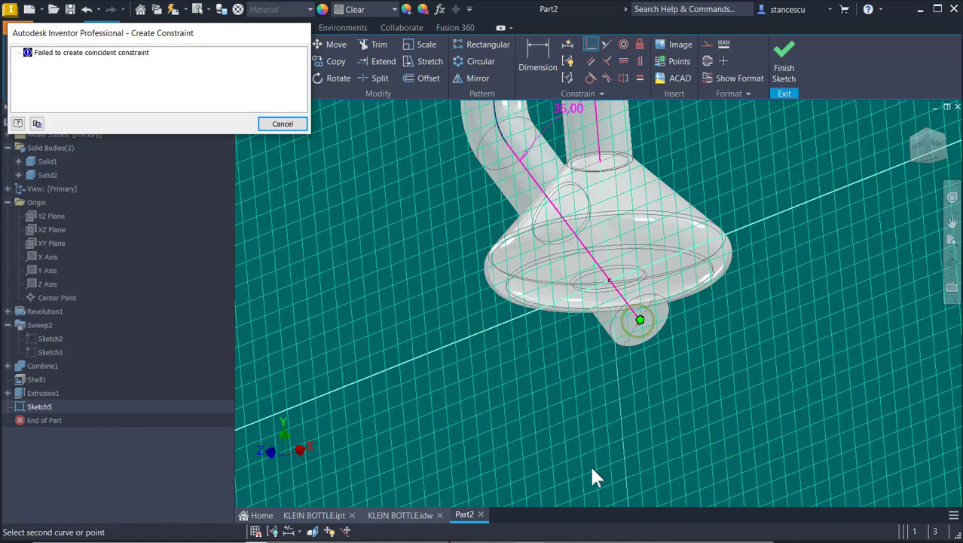
{"action": "left_click", "coordinate": [280, 125]}
{"action": "left_click", "coordinate": [723, 432]}
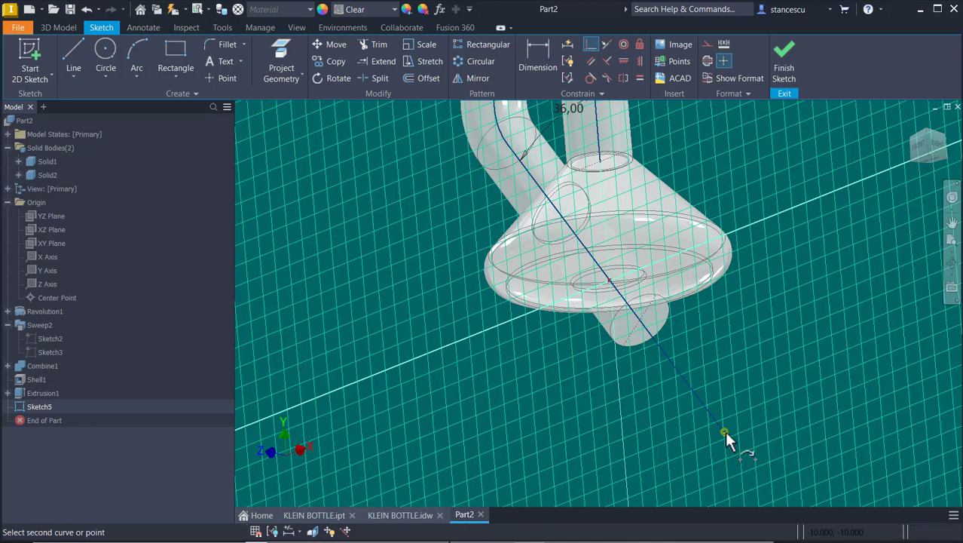
{"action": "left_click", "coordinate": [649, 310]}
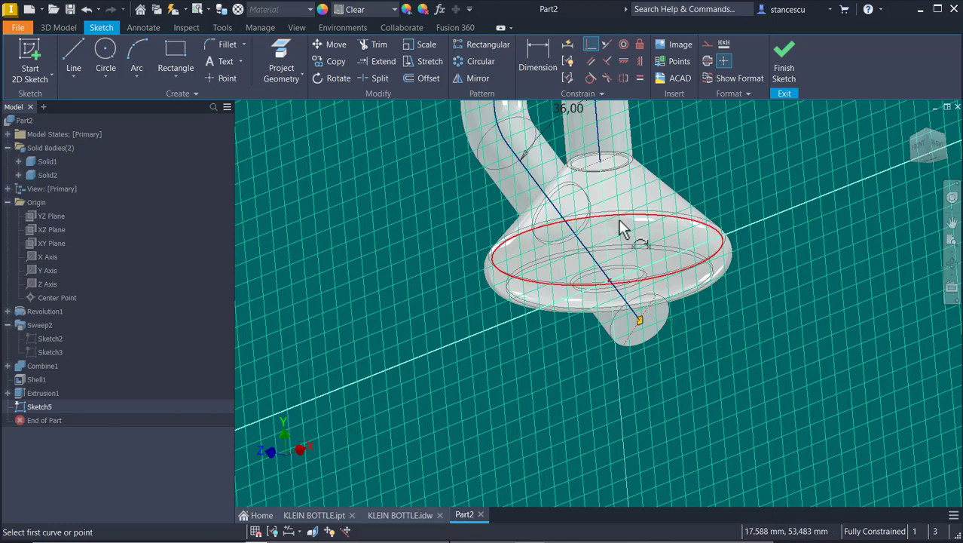
{"action": "left_click", "coordinate": [784, 54]}
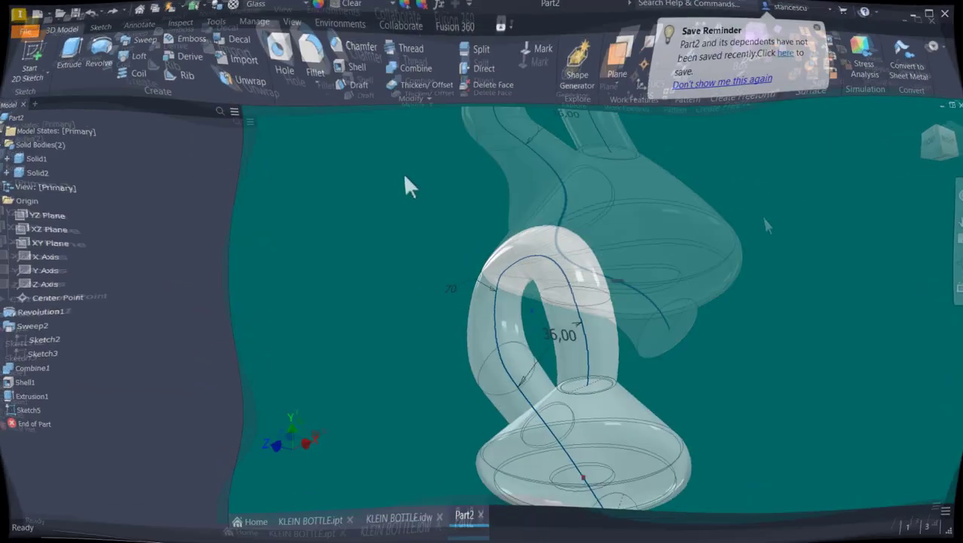
Create and finish Sketch6 on the ring face at the tube-flask junction, capturing its two circles
{"action": "key", "text": "Home"}
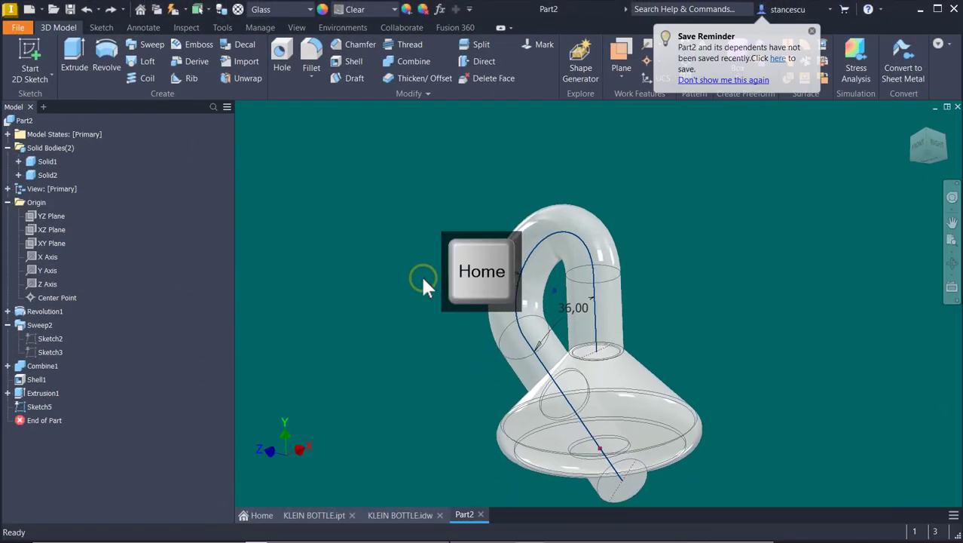
{"action": "scroll", "coordinate": [684, 379], "scroll_direction": "up", "scroll_amount": 5}
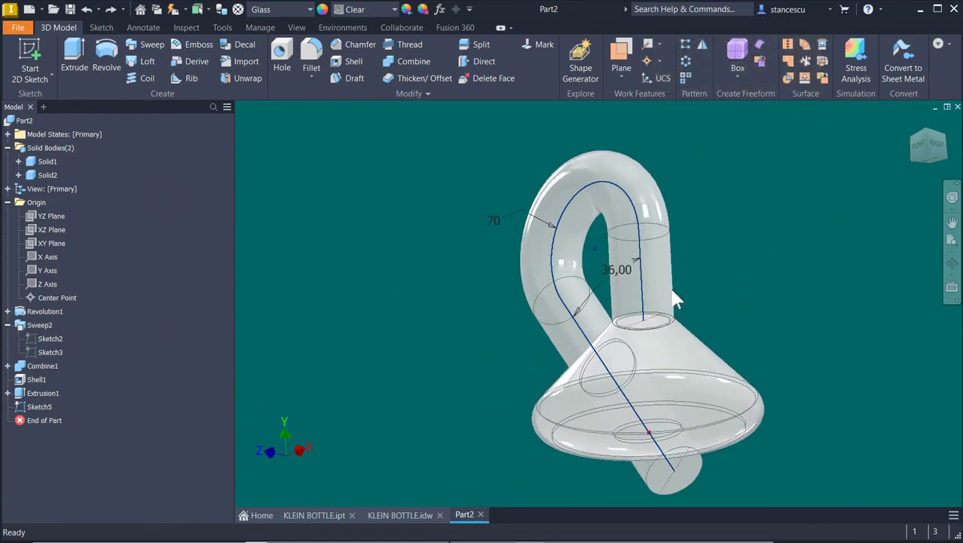
{"action": "scroll", "coordinate": [683, 379], "scroll_direction": "up", "scroll_amount": 5}
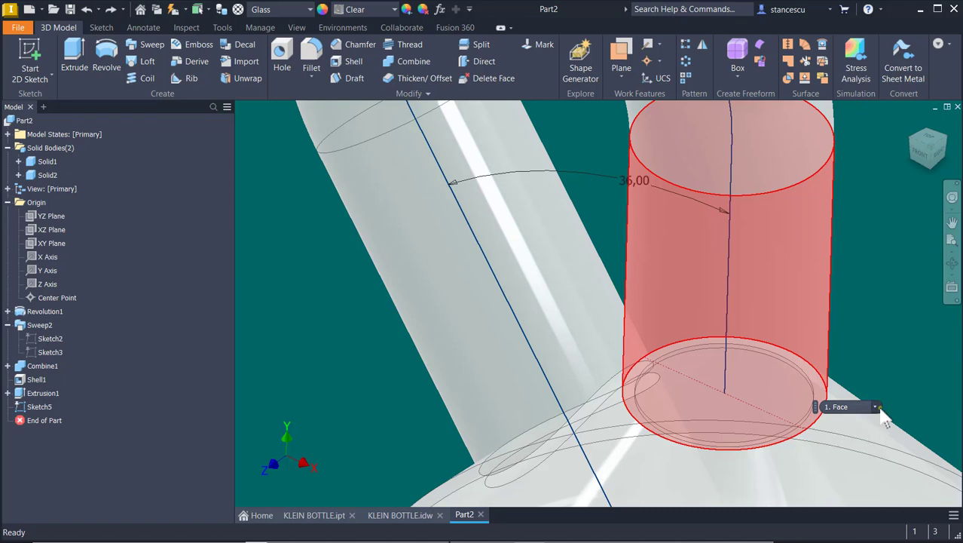
{"action": "left_click", "coordinate": [875, 407]}
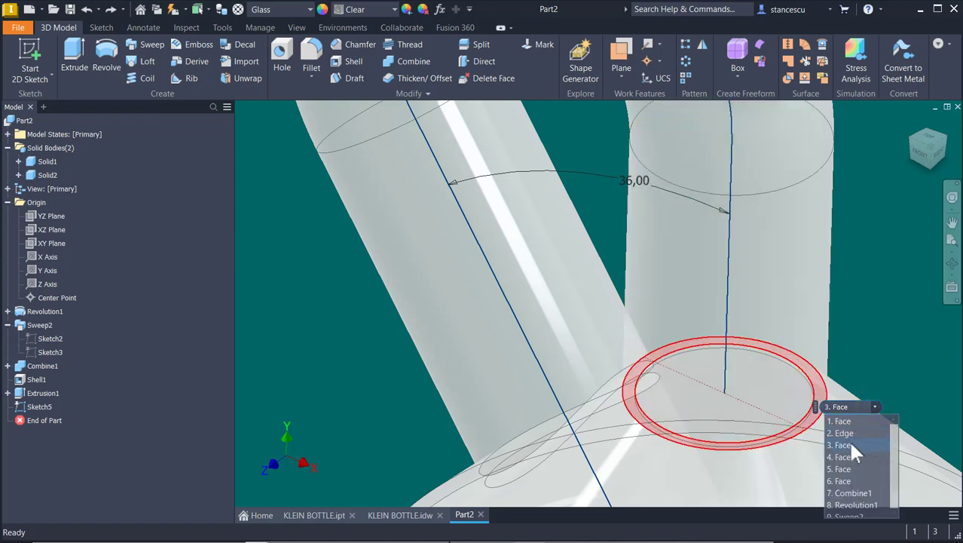
{"action": "left_click", "coordinate": [852, 445]}
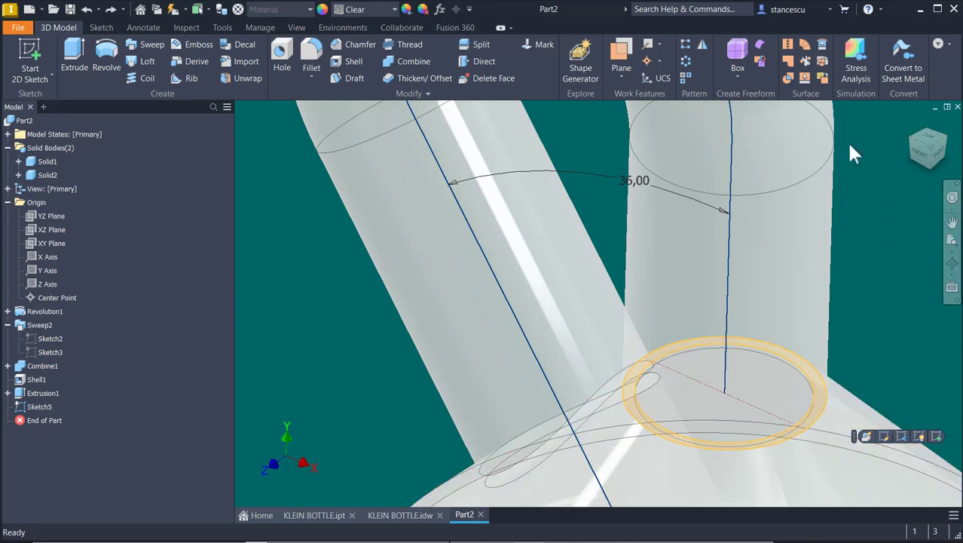
{"action": "left_click", "coordinate": [937, 437]}
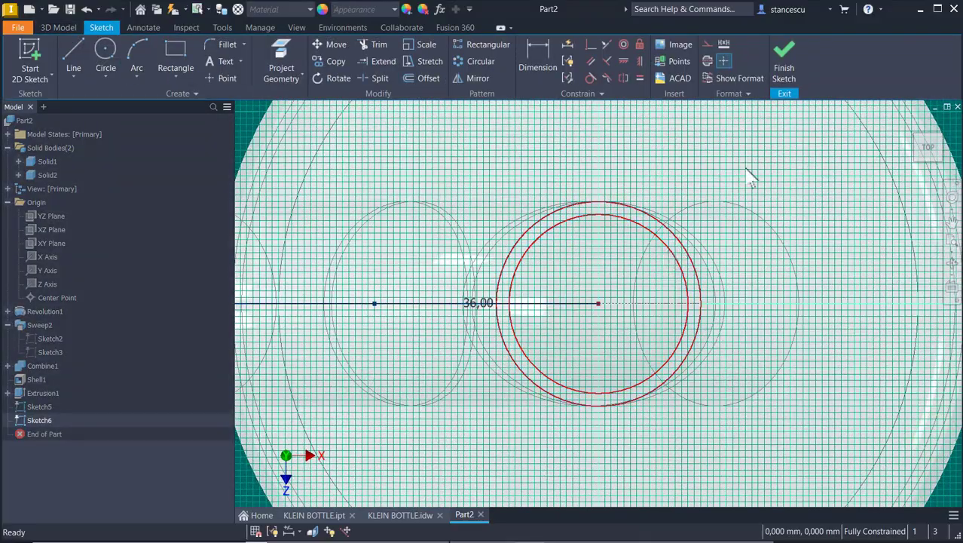
{"action": "left_click", "coordinate": [791, 49]}
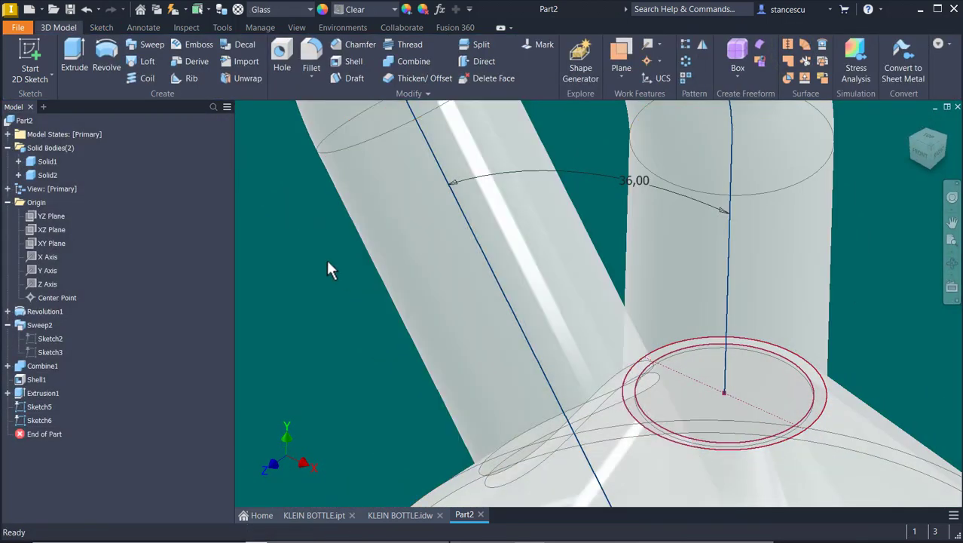
Sweep Sketch6's inner circle along Sketch5's tube centreline
{"action": "left_click", "coordinate": [150, 44]}
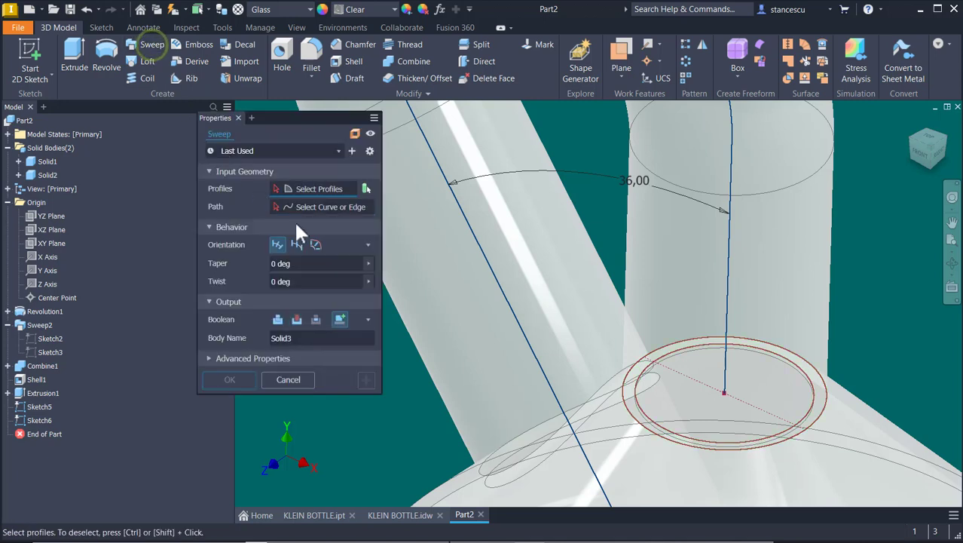
{"action": "left_click", "coordinate": [762, 350]}
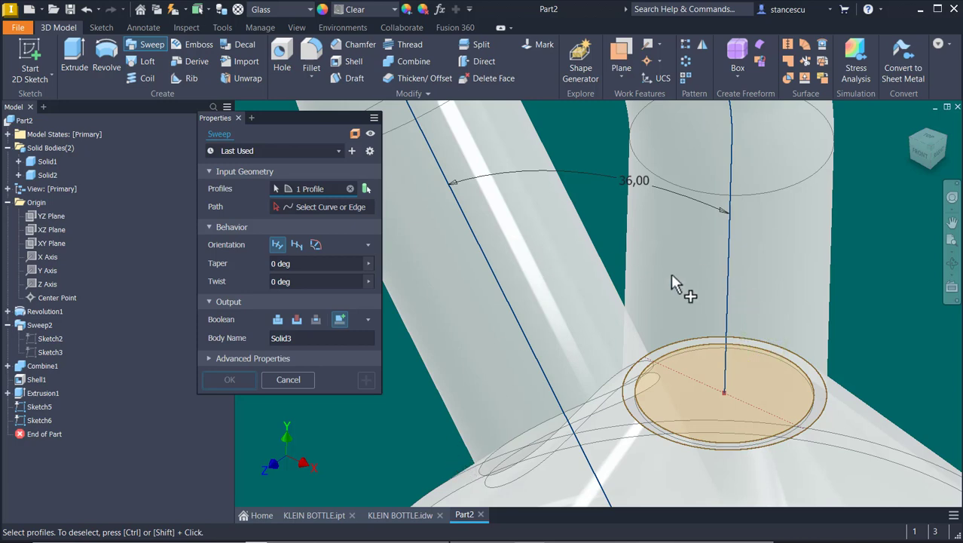
{"action": "left_click", "coordinate": [312, 210]}
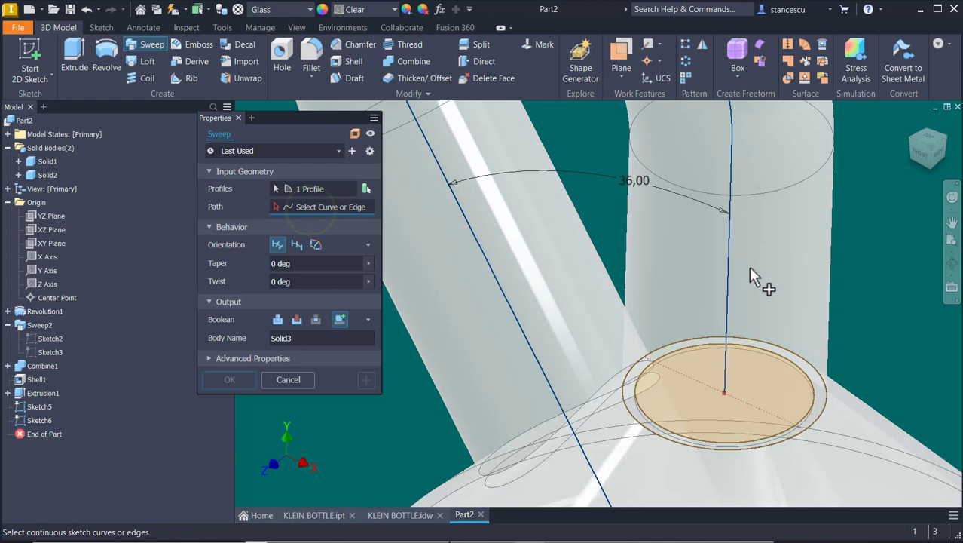
{"action": "left_click", "coordinate": [726, 274]}
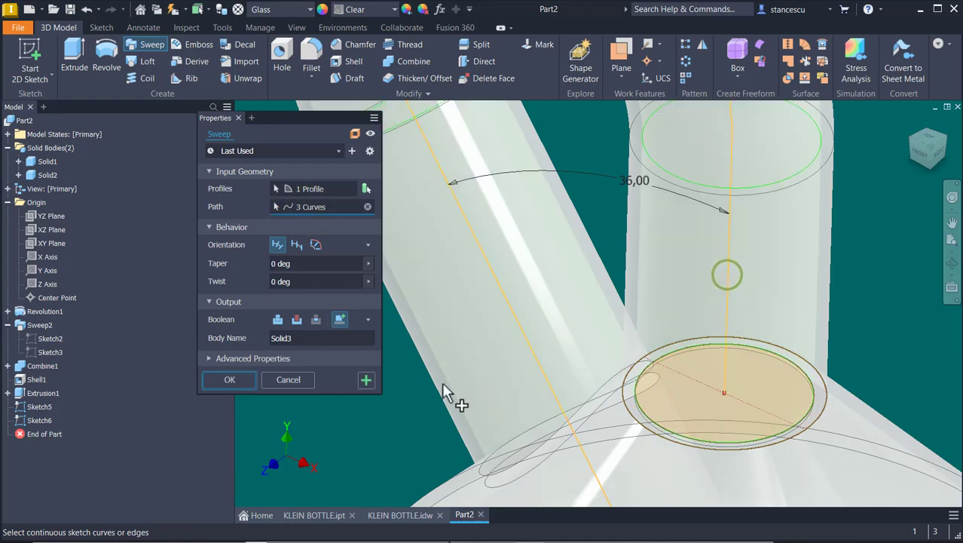
{"action": "scroll", "coordinate": [443, 362], "scroll_direction": "down", "scroll_amount": 2}
{"action": "scroll", "coordinate": [449, 334], "scroll_direction": "down", "scroll_amount": 2}
{"action": "middle_click_drag", "start_coordinate": [452, 334], "coordinate": [503, 241]}
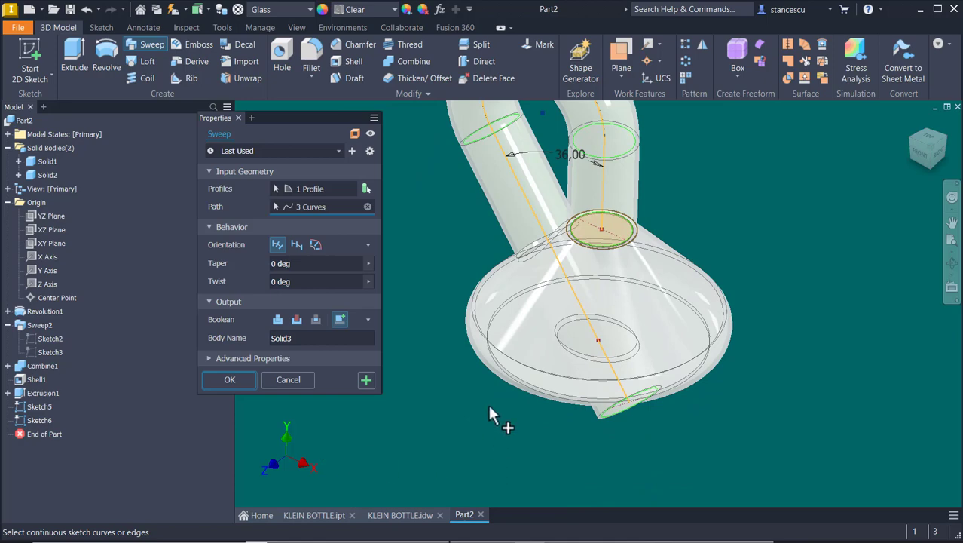
{"action": "middle_click_drag", "start_coordinate": [489, 405], "coordinate": [490, 426], "text": "shift"}
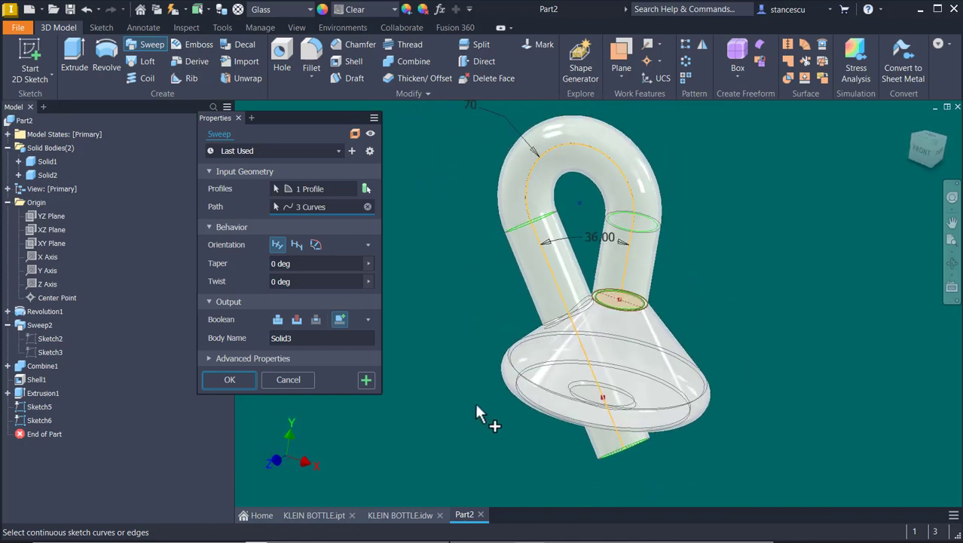
Set the sweep to Cut with only Solid2 targeted and apply it as Sweep3
{"action": "left_click", "coordinate": [305, 326]}
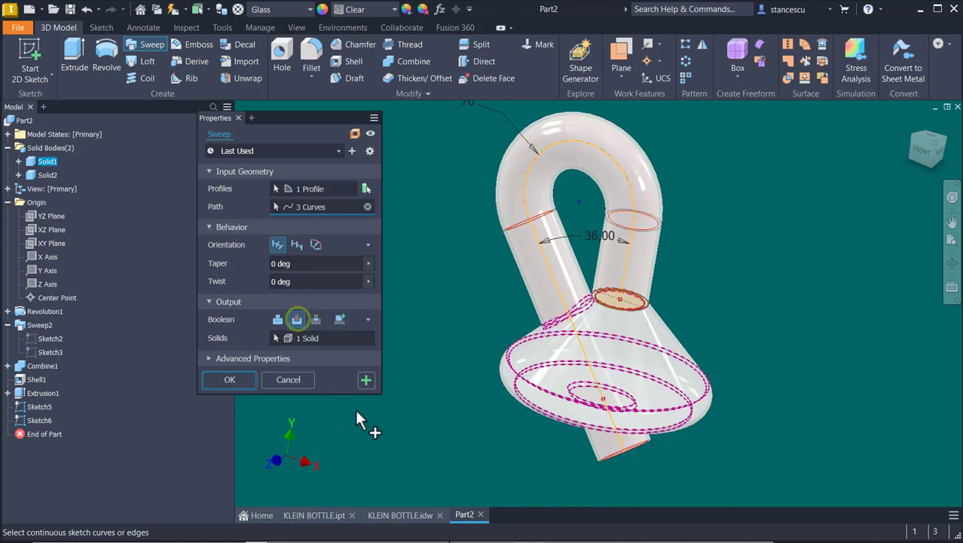
{"action": "middle_click_drag", "start_coordinate": [354, 407], "coordinate": [647, 198], "text": "shift"}
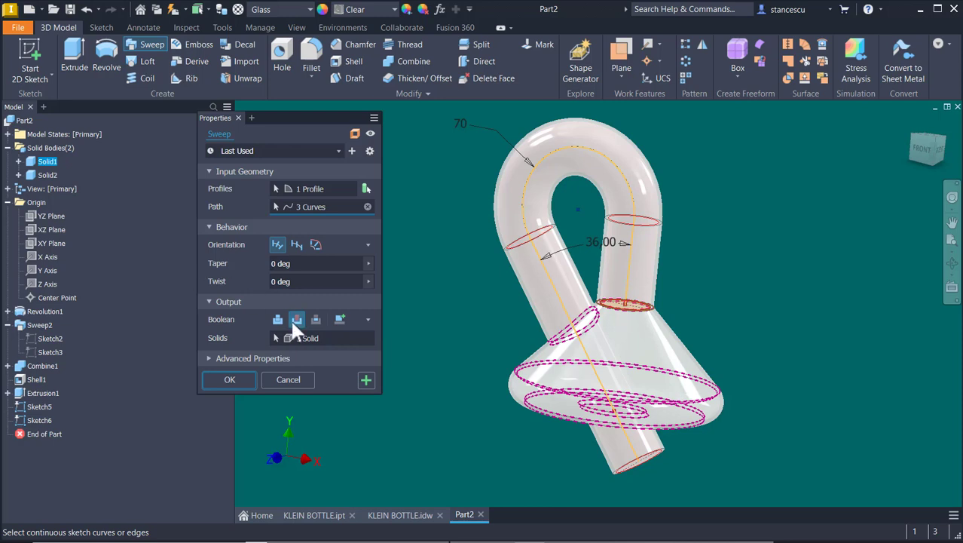
{"action": "left_click", "coordinate": [368, 337]}
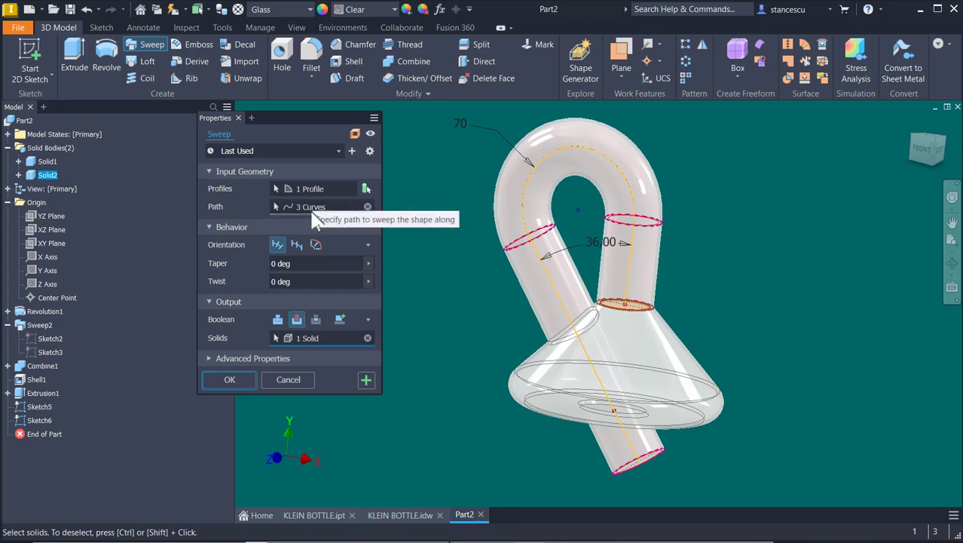
{"action": "left_click", "coordinate": [230, 379]}
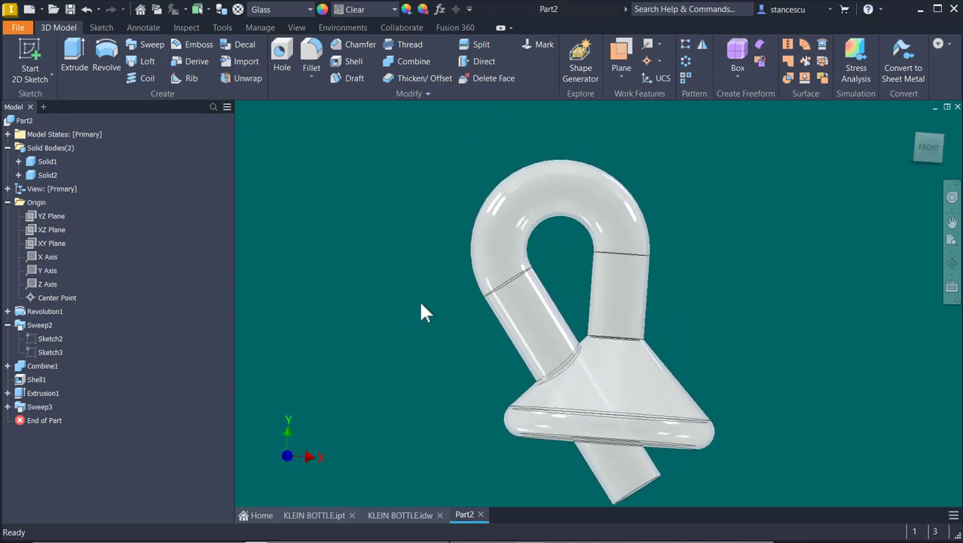
Combine base body Solid1 with toolbody Solid2 using Join
{"action": "key", "text": "F6"}
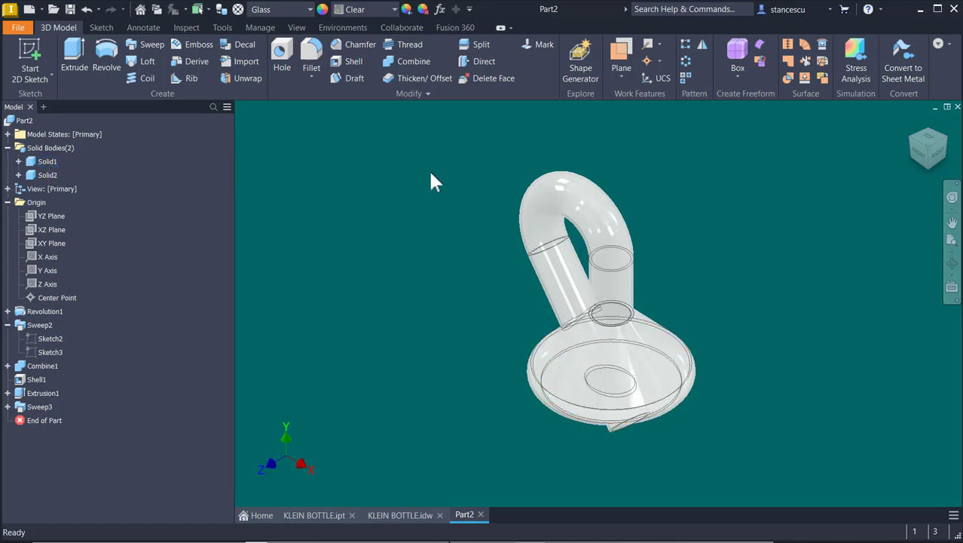
{"action": "left_click", "coordinate": [413, 63]}
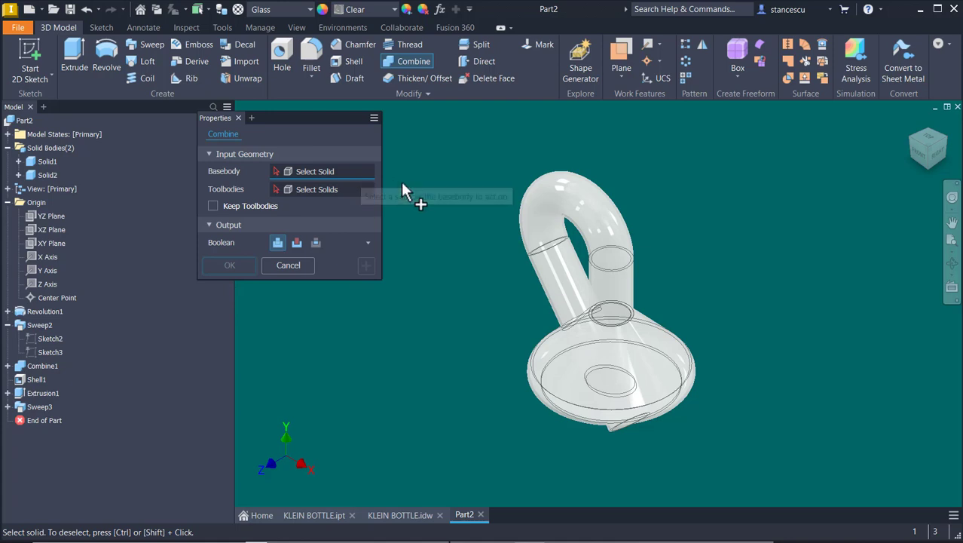
{"action": "left_click", "coordinate": [46, 161]}
{"action": "left_click", "coordinate": [46, 176]}
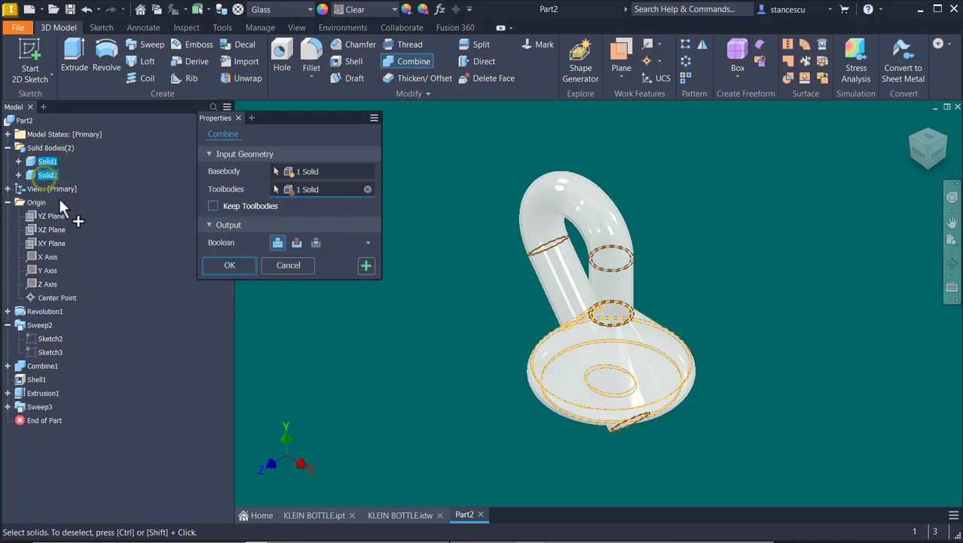
{"action": "left_click", "coordinate": [230, 266]}
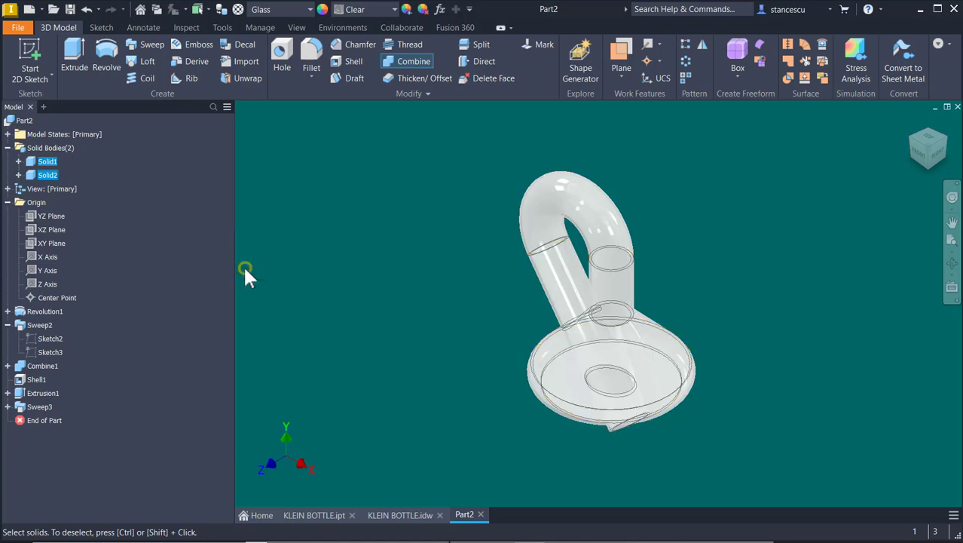
{"action": "middle_click_drag", "start_coordinate": [387, 339], "coordinate": [795, 385], "text": "shift"}
{"action": "scroll", "coordinate": [741, 306], "scroll_direction": "up", "scroll_amount": 3}
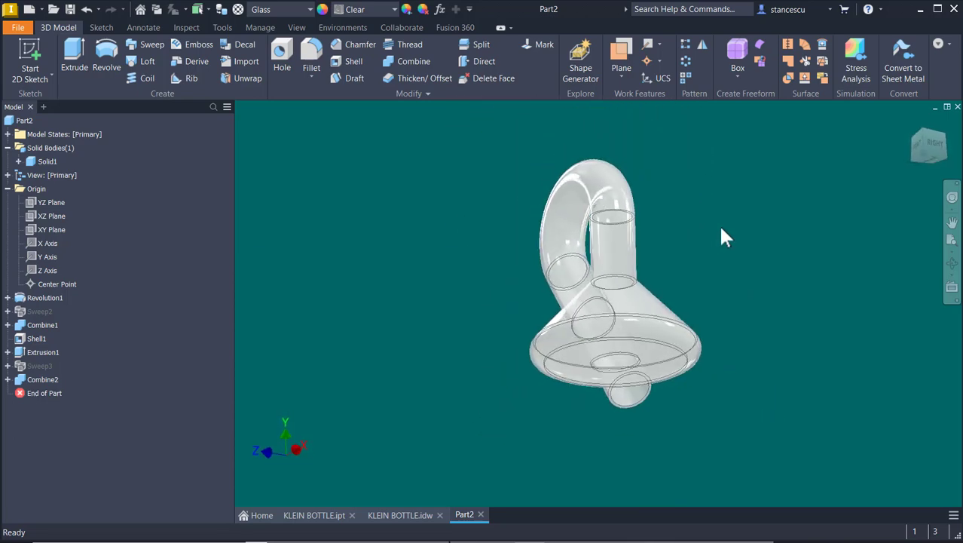
{"action": "key", "text": "F6"}
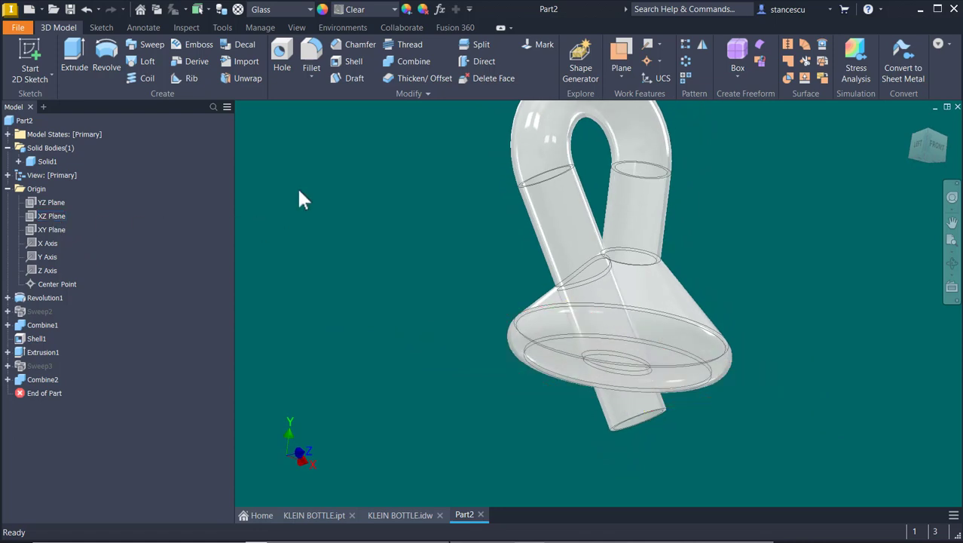
Split the solid at the XZ Plane, keeping the side without the protruding tube end
{"action": "left_click", "coordinate": [481, 45]}
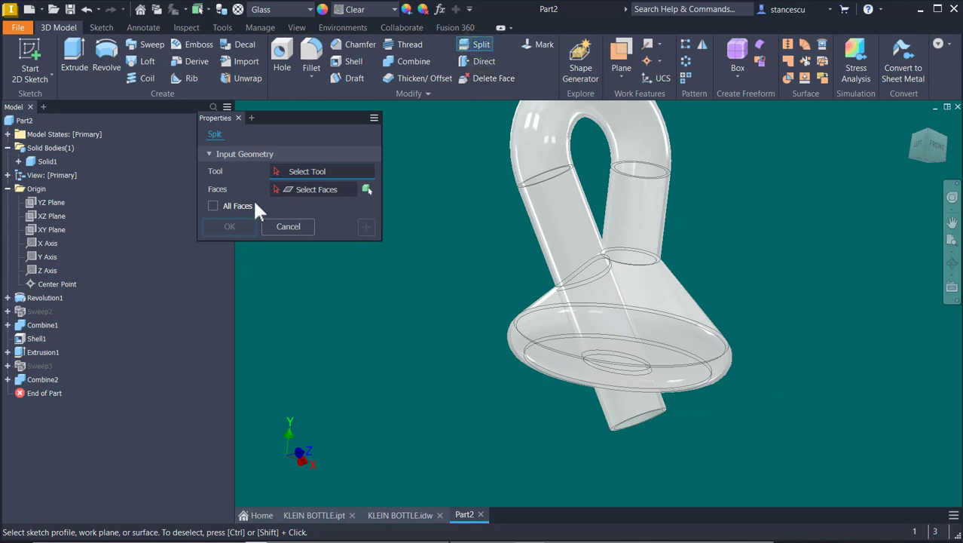
{"action": "left_click", "coordinate": [58, 217]}
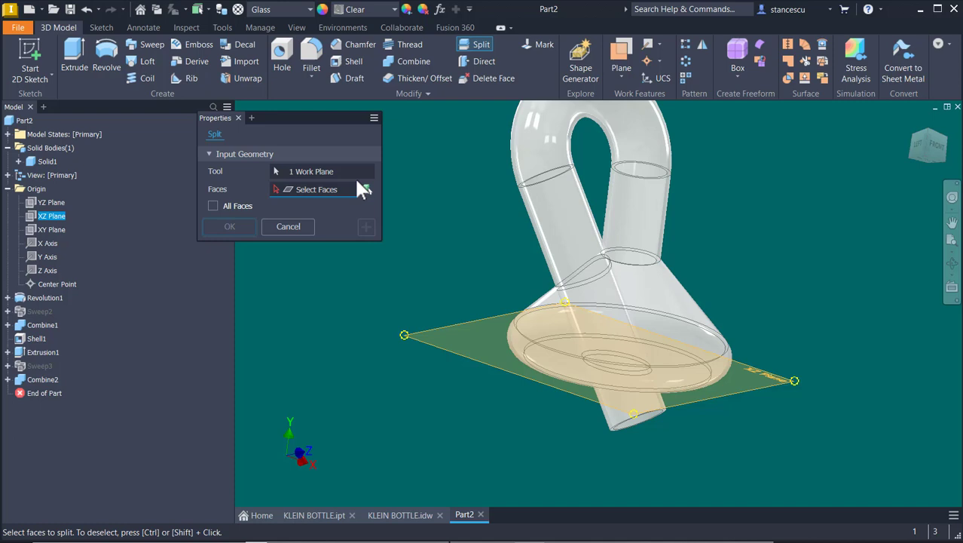
{"action": "left_click", "coordinate": [362, 189]}
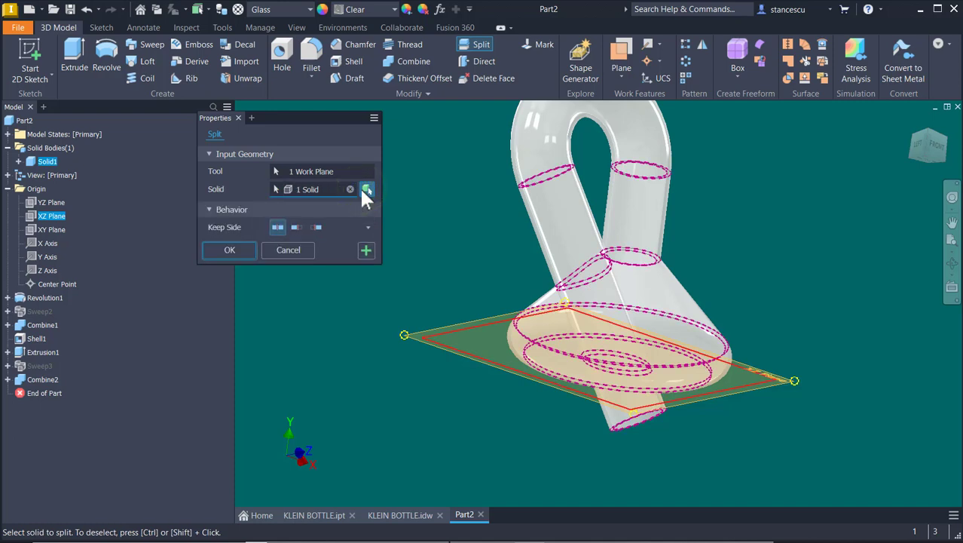
{"action": "left_click", "coordinate": [364, 189]}
{"action": "left_click", "coordinate": [364, 189]}
{"action": "left_click", "coordinate": [295, 227]}
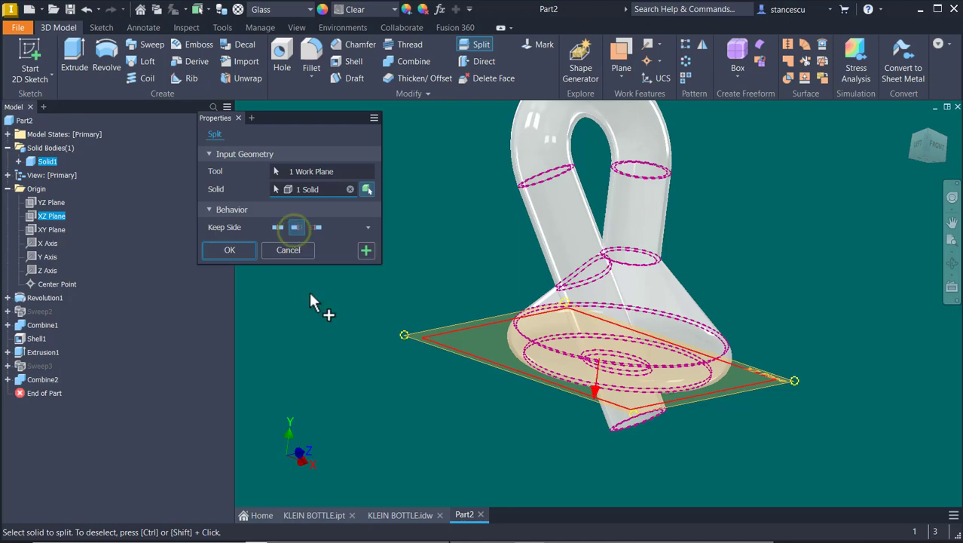
{"action": "middle_click_drag", "start_coordinate": [312, 300], "coordinate": [614, 333], "text": "shift"}
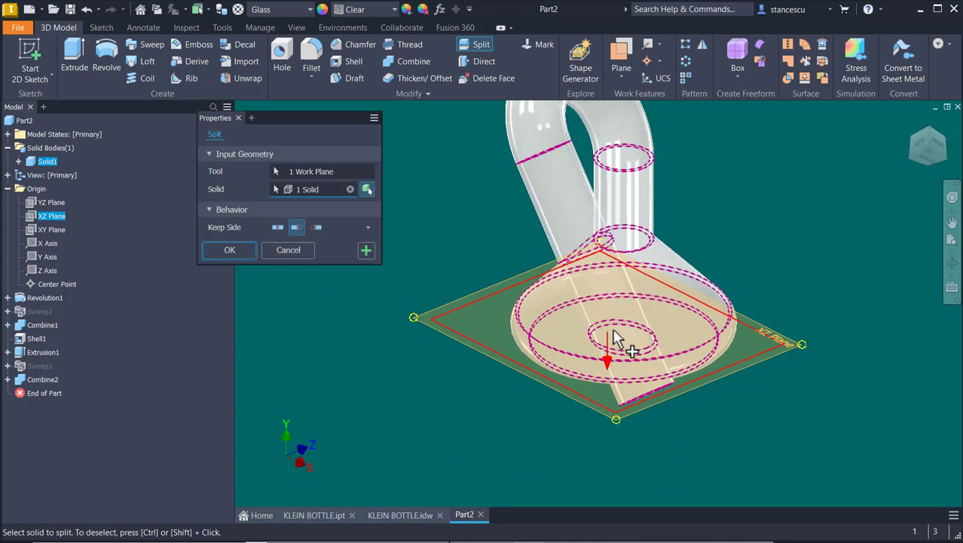
{"action": "middle_click_drag", "start_coordinate": [720, 433], "coordinate": [678, 474], "text": "shift"}
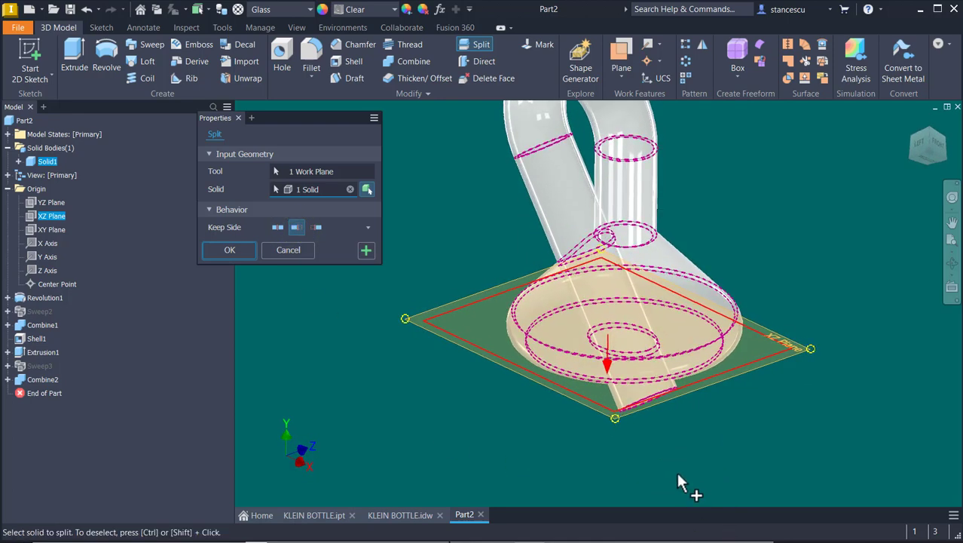
{"action": "left_click", "coordinate": [318, 227]}
{"action": "left_click", "coordinate": [297, 227]}
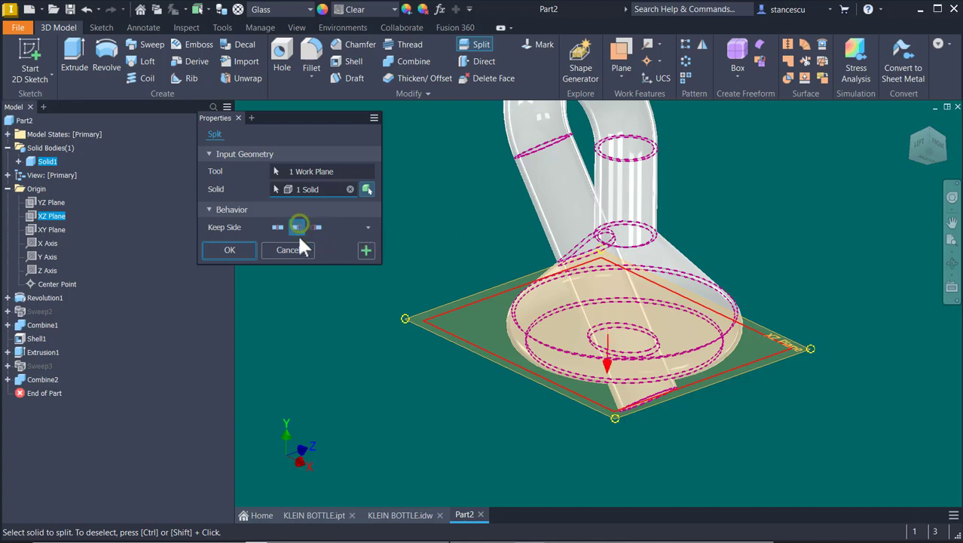
{"action": "left_click", "coordinate": [219, 249]}
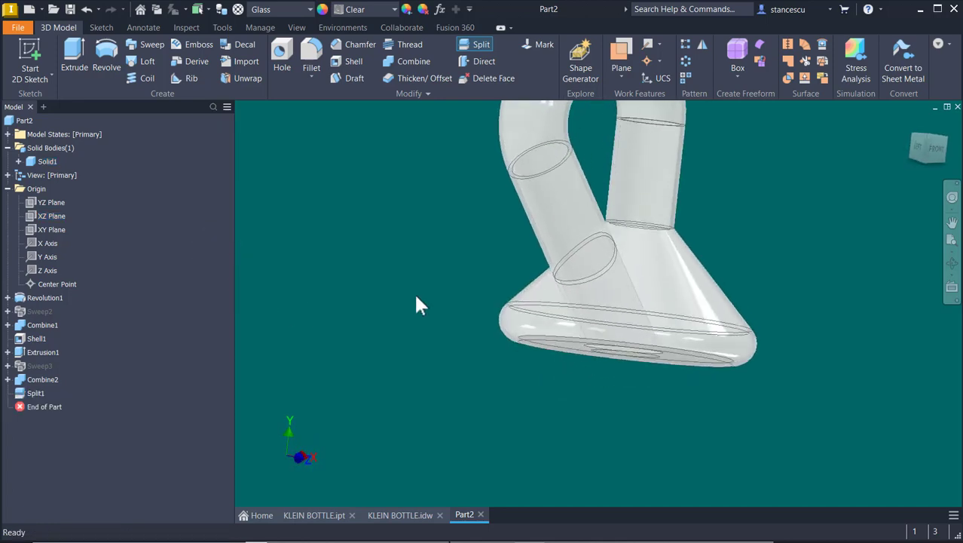
Reset the view to home and switch to the KLEIN BOTTLE.ipt part document
{"action": "key", "text": "F6"}
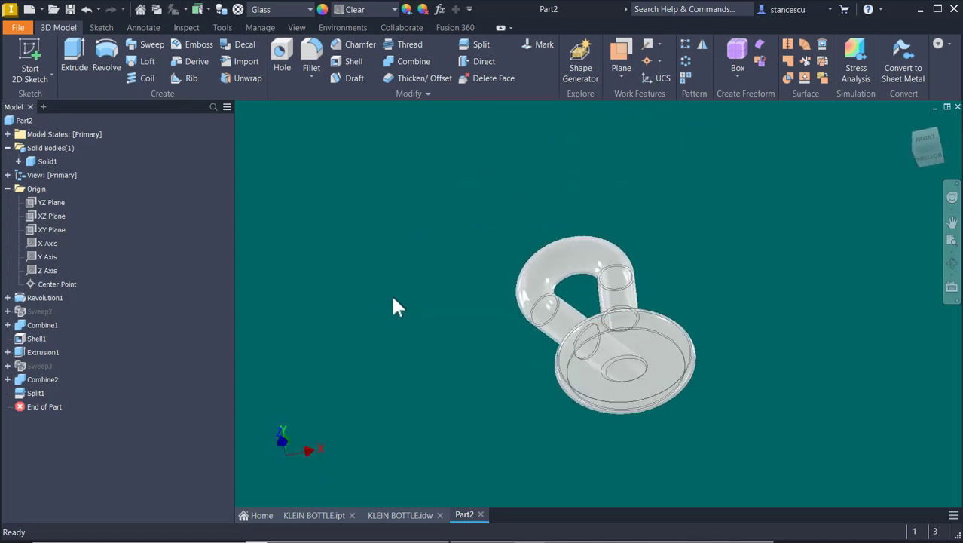
{"action": "key", "text": "F6"}
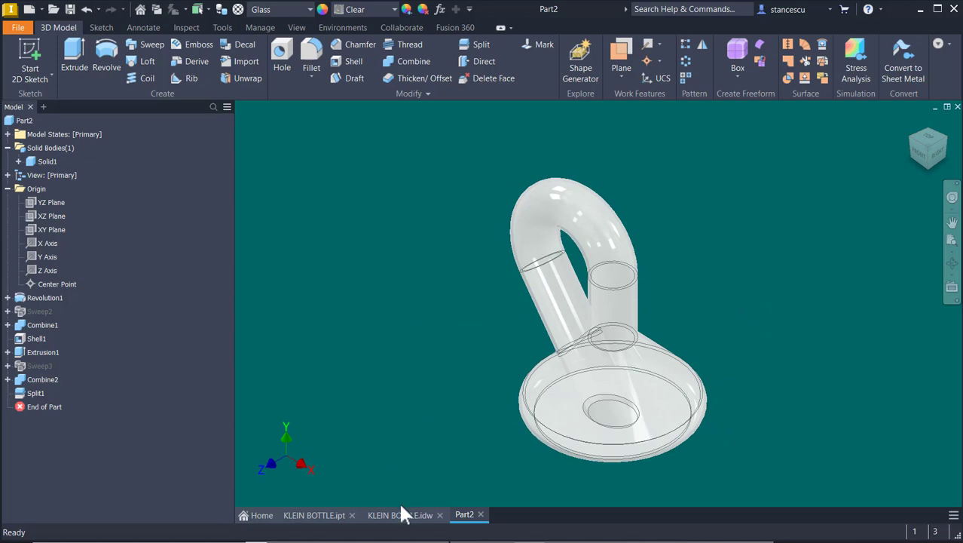
{"action": "left_click", "coordinate": [324, 511]}
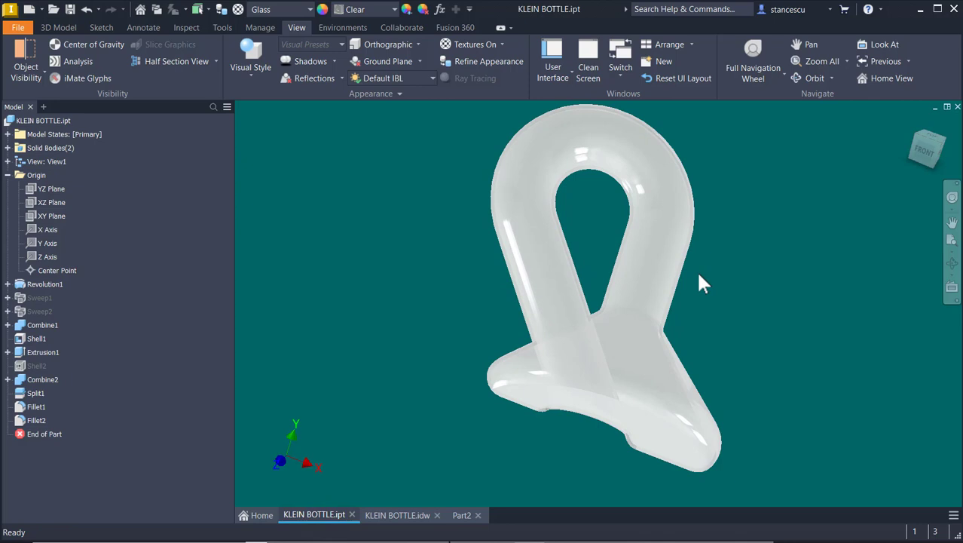
Inspect the filleted Klein bottle from the home view, zooming in and out, then return to Part2
{"action": "key", "text": "F6"}
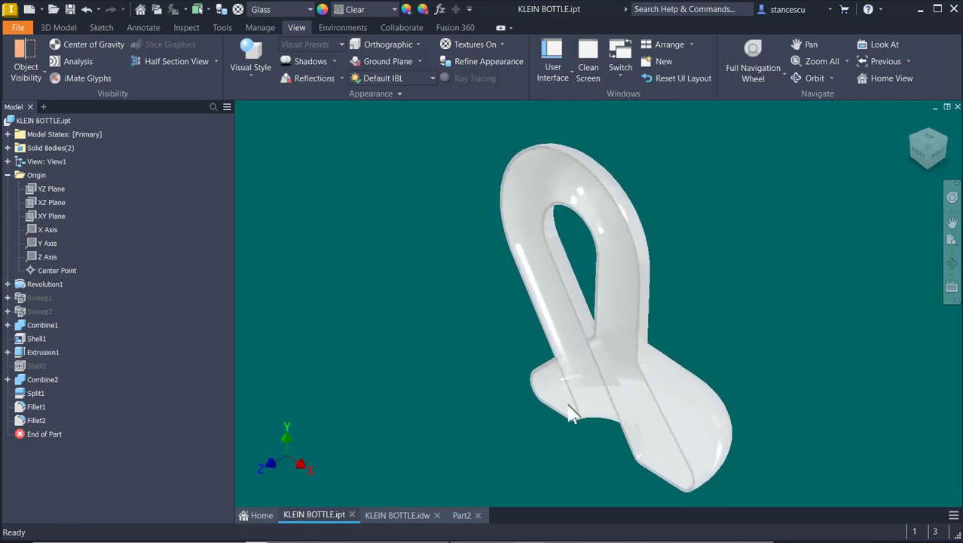
{"action": "scroll", "coordinate": [570, 413], "scroll_direction": "up", "scroll_amount": 4}
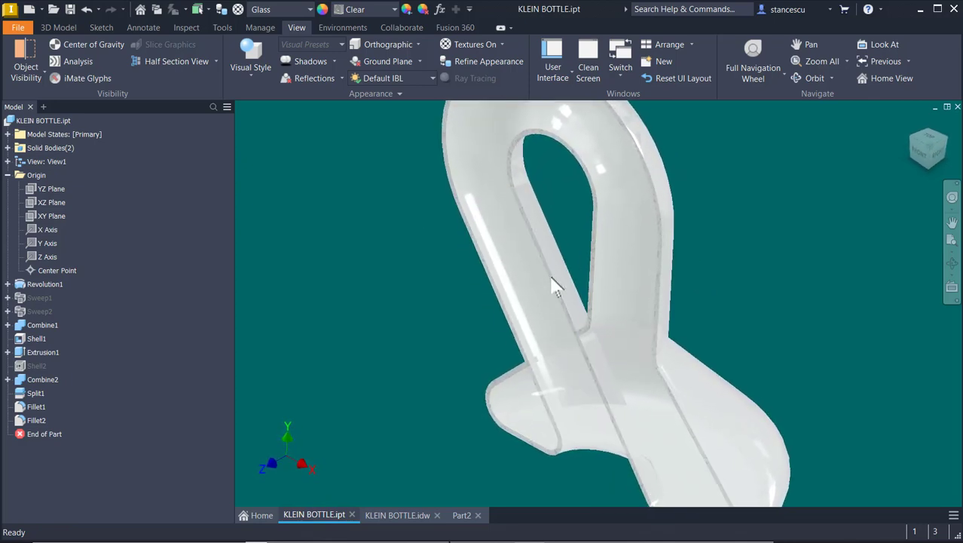
{"action": "scroll", "coordinate": [554, 286], "scroll_direction": "down", "scroll_amount": 4}
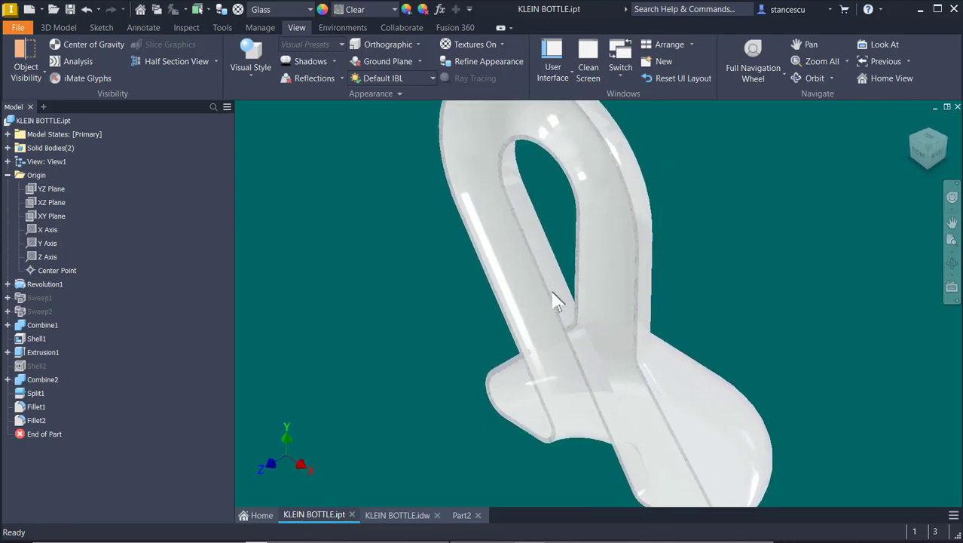
{"action": "left_click", "coordinate": [462, 516]}
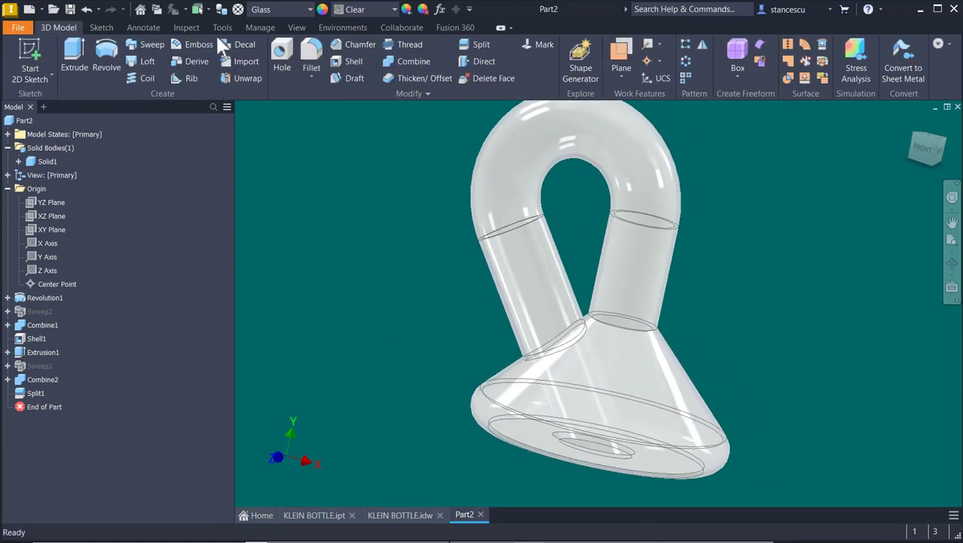
Apply a half section view on the XY Plane at 0 mm offset
{"action": "left_click", "coordinate": [293, 27]}
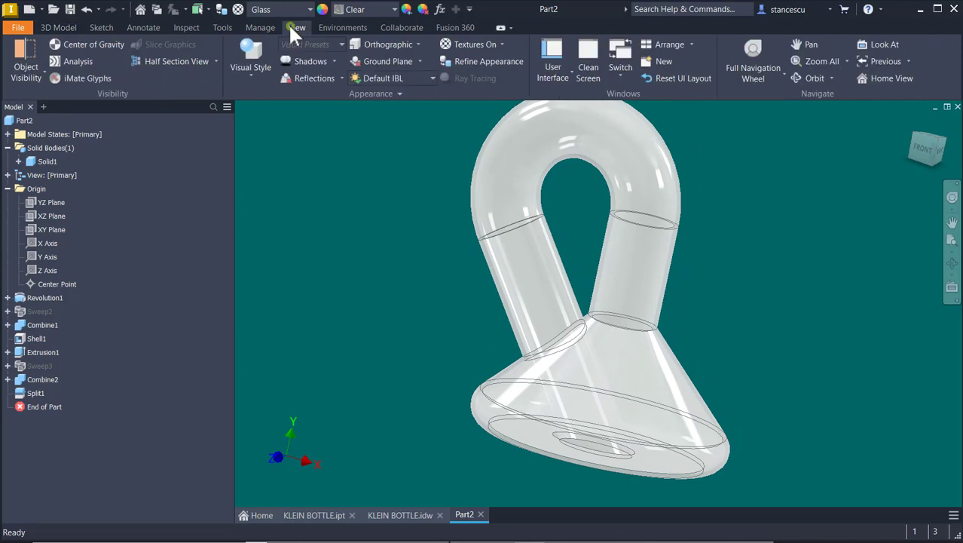
{"action": "left_click", "coordinate": [196, 58]}
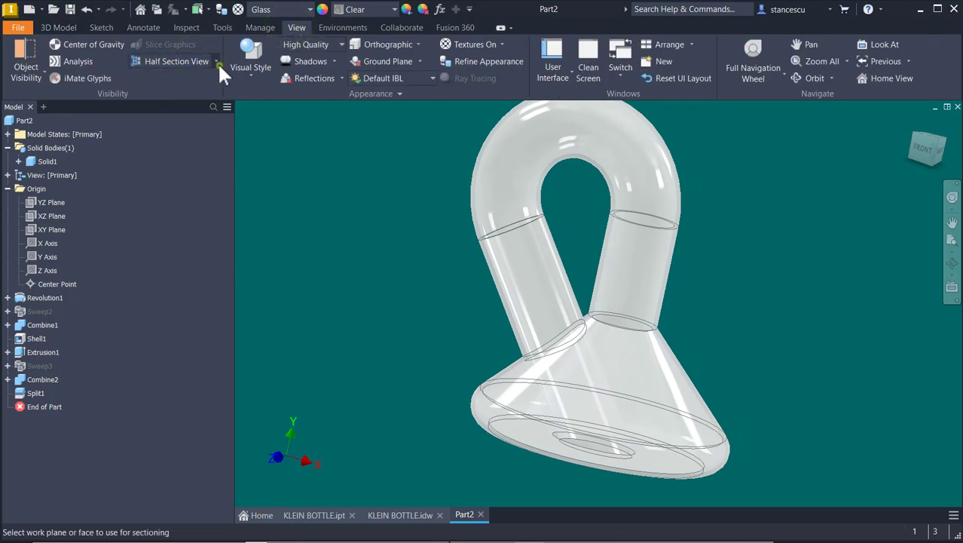
{"action": "left_click", "coordinate": [216, 61]}
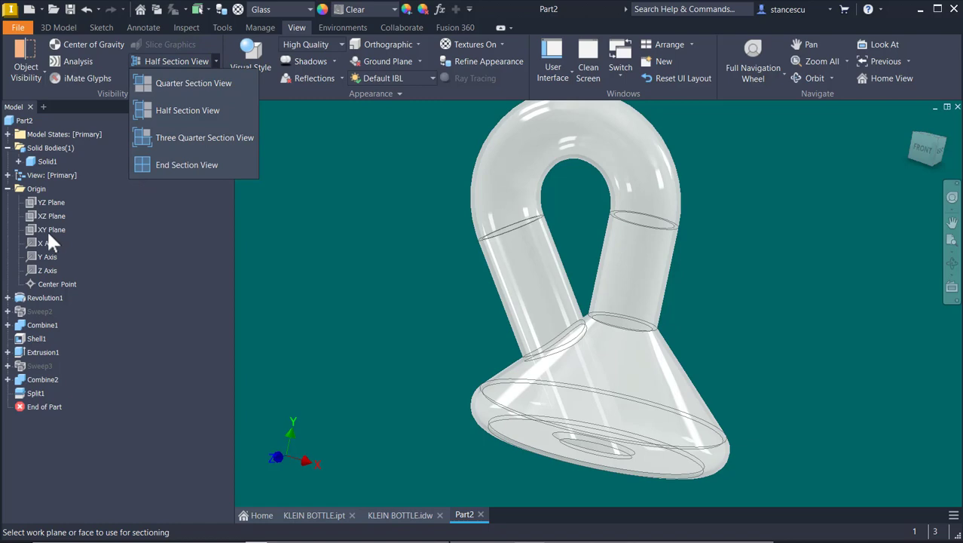
{"action": "left_click", "coordinate": [184, 110]}
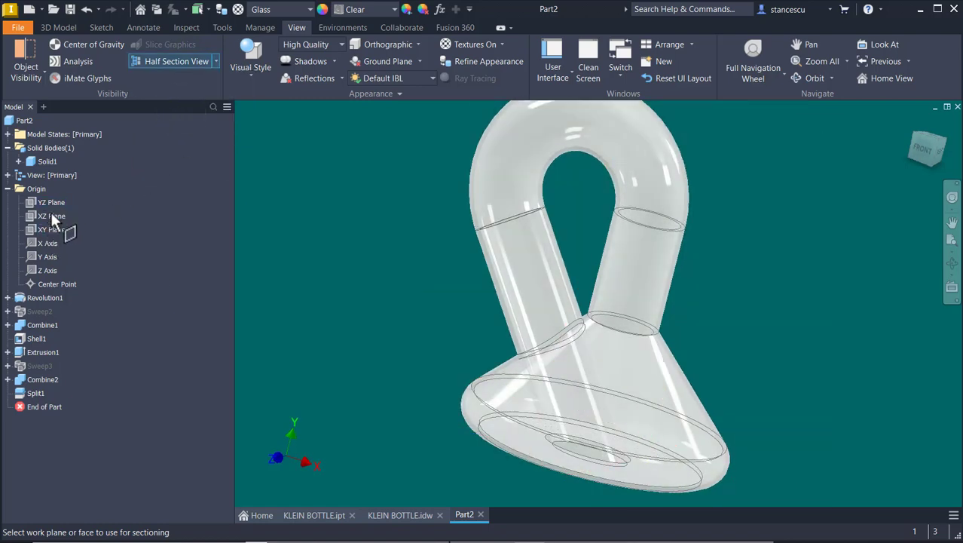
{"action": "left_click", "coordinate": [50, 232]}
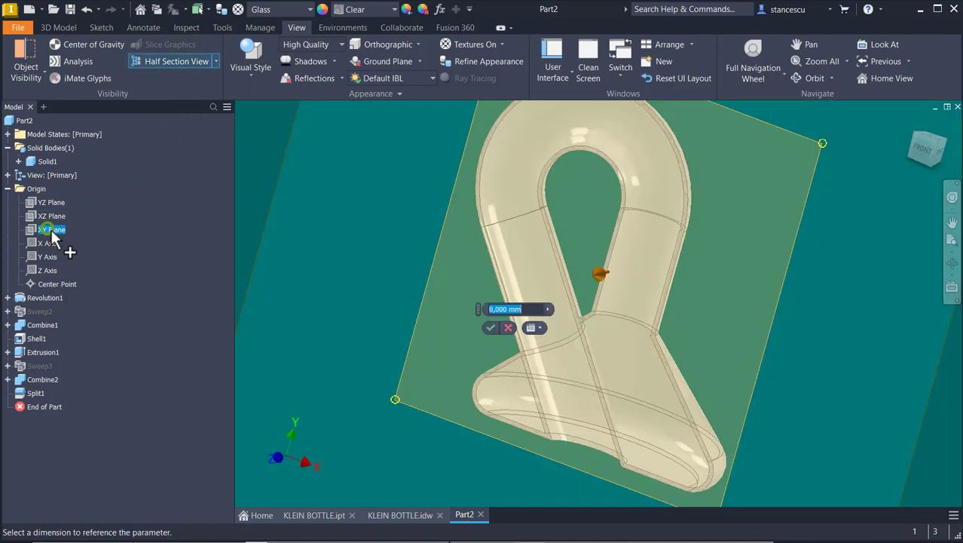
{"action": "left_click", "coordinate": [491, 327]}
Zoom and orbit so the cut legs spread apart, exposing the inner junction
{"action": "scroll", "coordinate": [641, 323], "scroll_direction": "up", "scroll_amount": 3}
{"action": "scroll", "coordinate": [641, 323], "scroll_direction": "up", "scroll_amount": 5}
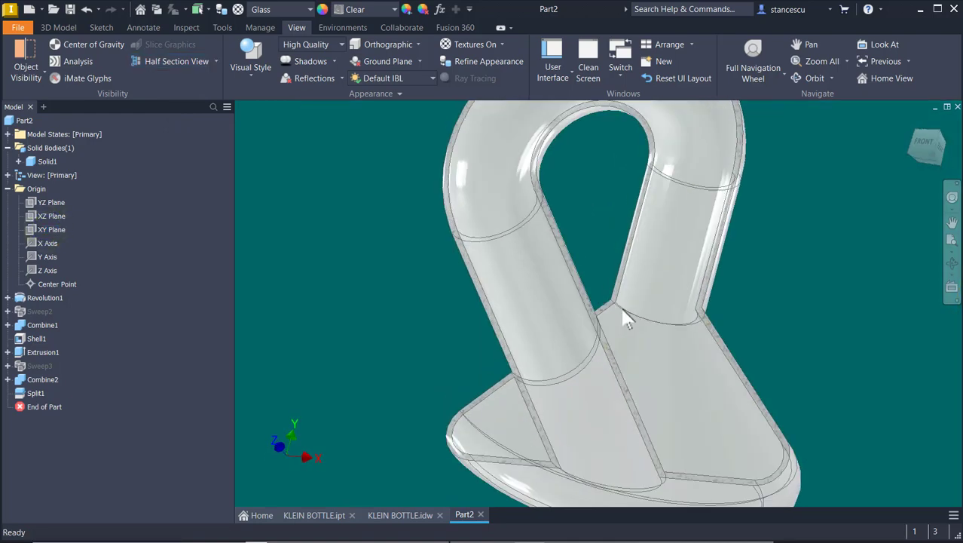
{"action": "middle_click_drag", "start_coordinate": [470, 317], "coordinate": [505, 286], "text": "shift"}
{"action": "scroll", "coordinate": [505, 286], "scroll_direction": "down", "scroll_amount": 5}
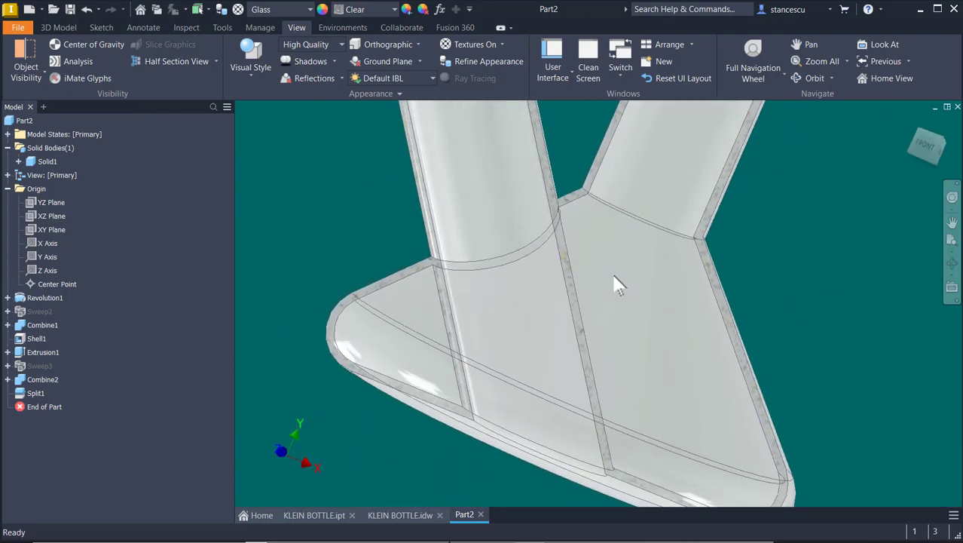
{"action": "scroll", "coordinate": [642, 231], "scroll_direction": "up", "scroll_amount": 3}
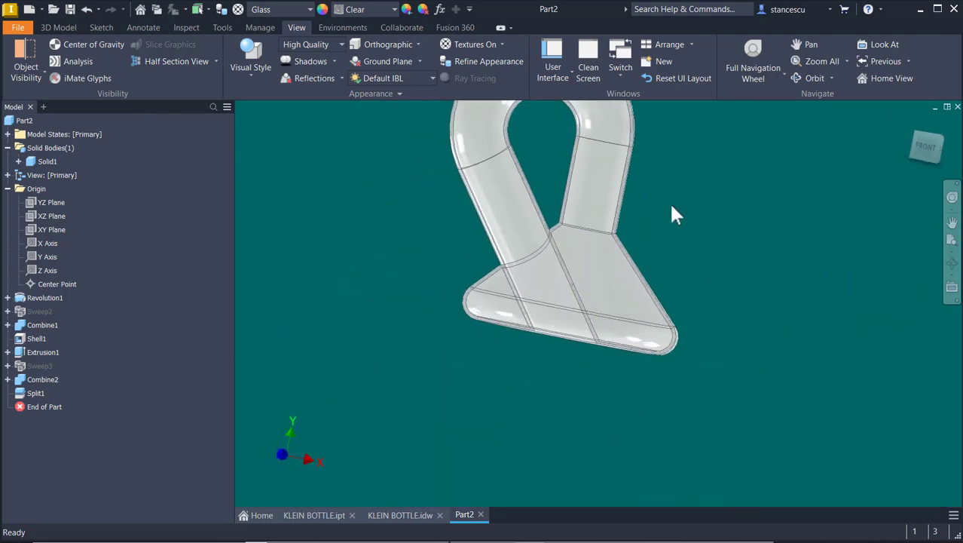
{"action": "middle_click_drag", "start_coordinate": [673, 213], "coordinate": [684, 247], "text": "shift"}
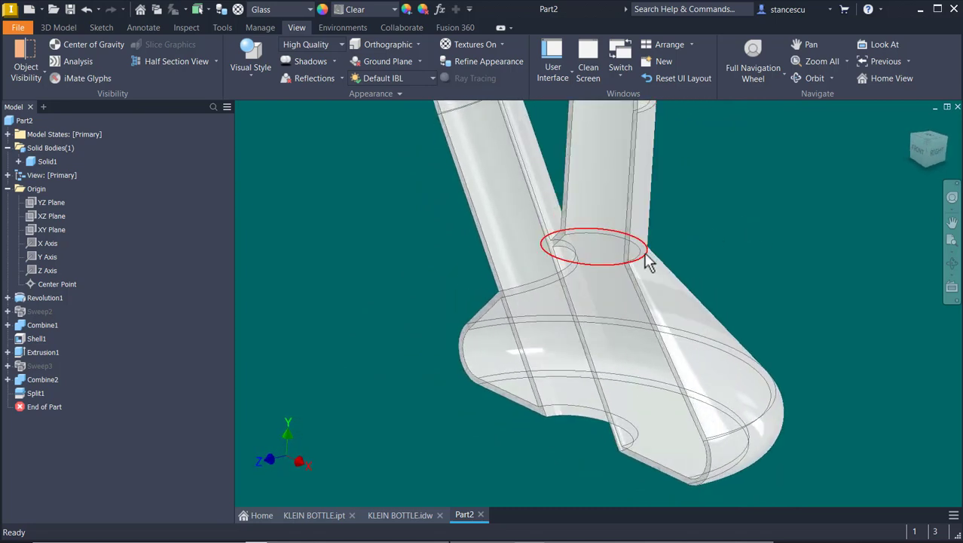
Fillet the leg junction edge and the bottom opening edge with a 10 mm radius
{"action": "left_click", "coordinate": [646, 259]}
{"action": "left_click", "coordinate": [658, 247]}
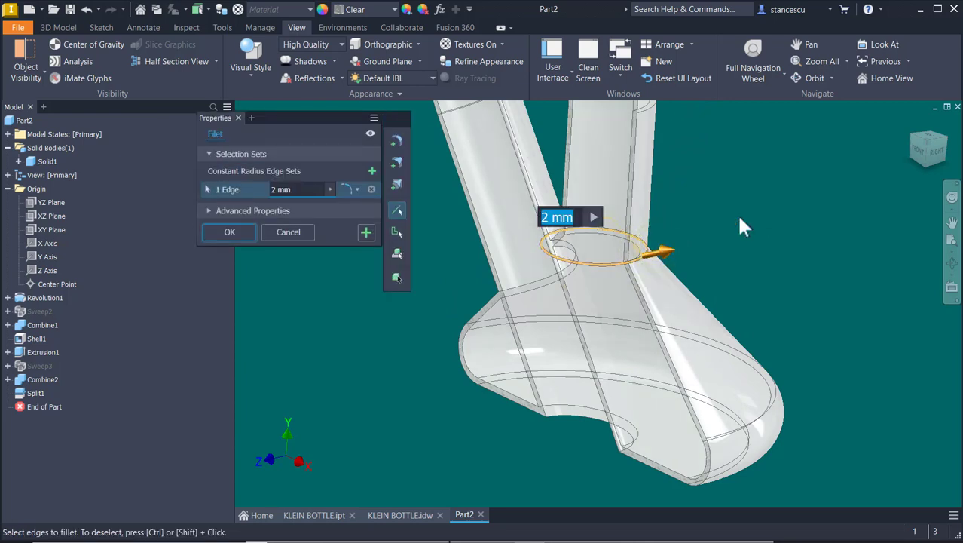
{"action": "type", "text": "10"}
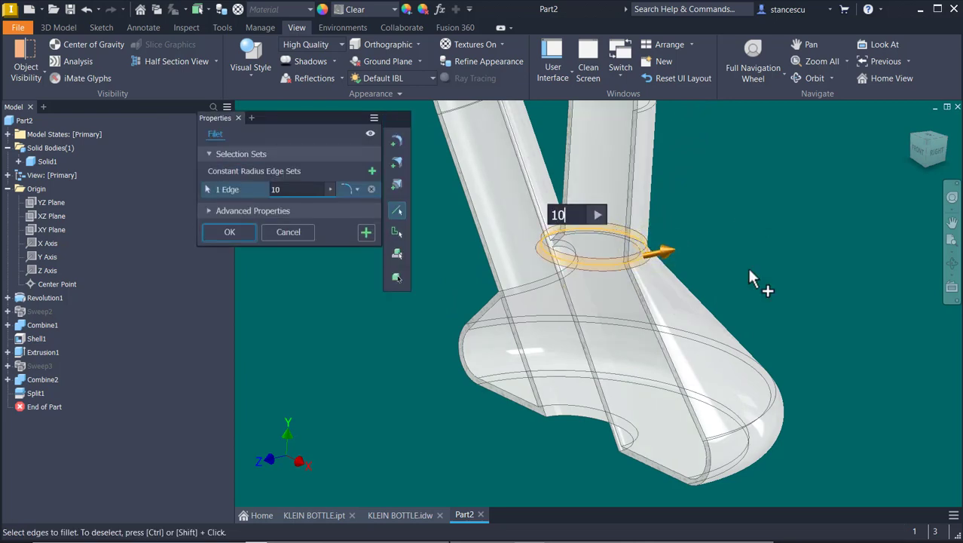
{"action": "middle_click_drag", "start_coordinate": [439, 458], "coordinate": [515, 436], "text": "shift"}
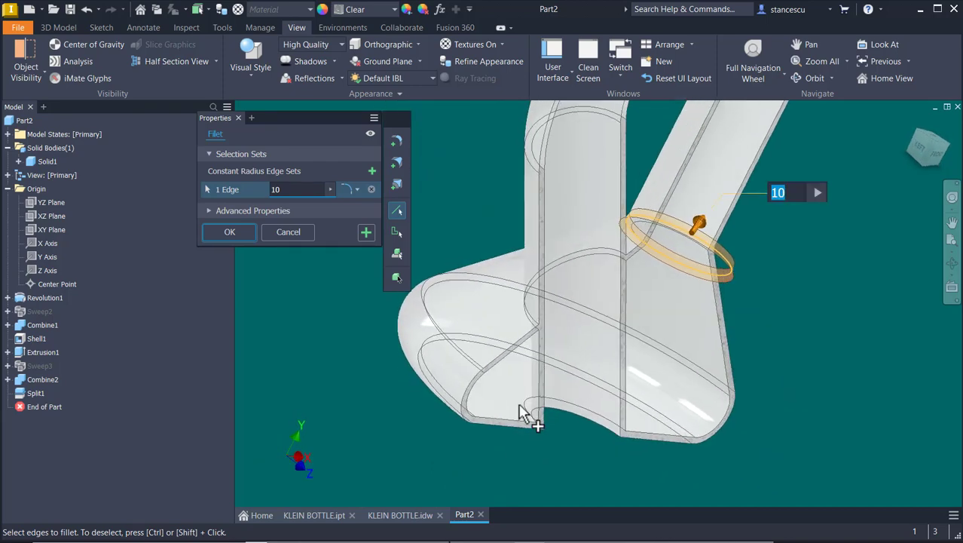
{"action": "left_click", "coordinate": [526, 415]}
{"action": "middle_click_drag", "start_coordinate": [506, 481], "coordinate": [452, 460], "text": "shift"}
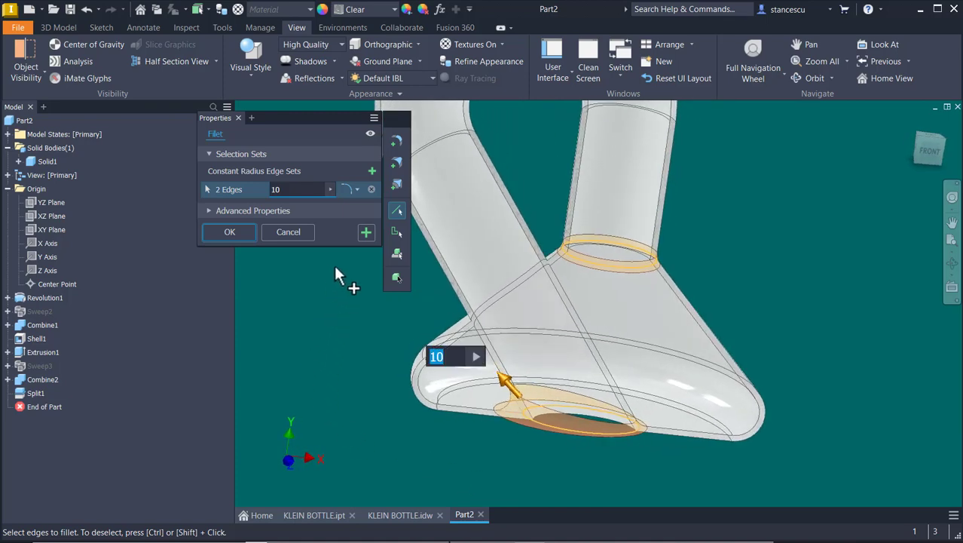
{"action": "middle_click_drag", "start_coordinate": [516, 368], "coordinate": [654, 349], "text": "shift"}
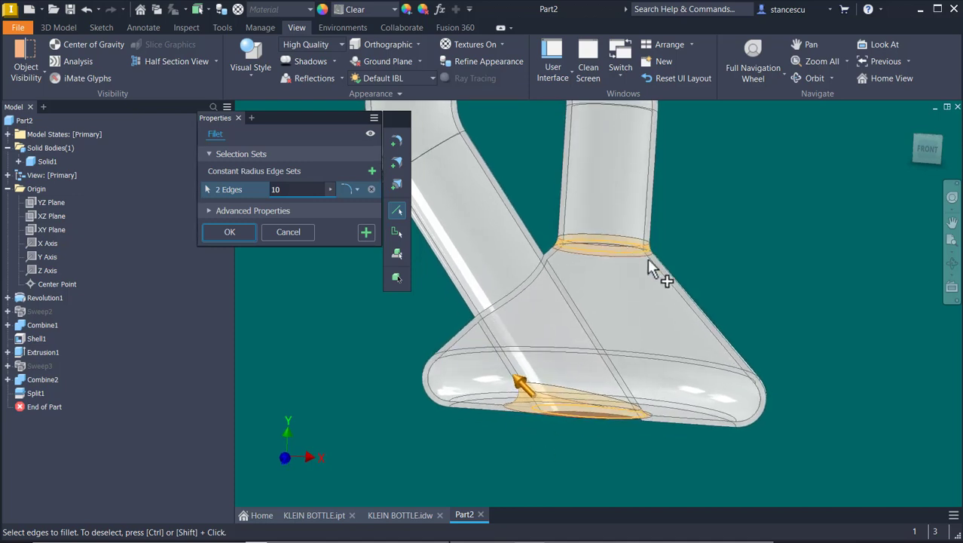
{"action": "left_click", "coordinate": [364, 233]}
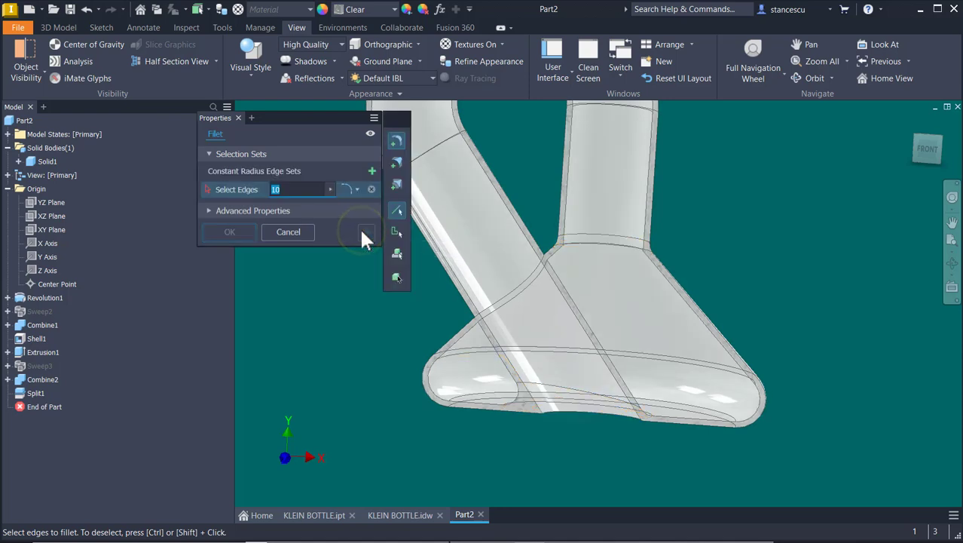
Fillet the bottom opening and upper leg junction edges with a 10+4 mm radius as Fillet2
{"action": "scroll", "coordinate": [499, 462], "scroll_direction": "up", "scroll_amount": 5}
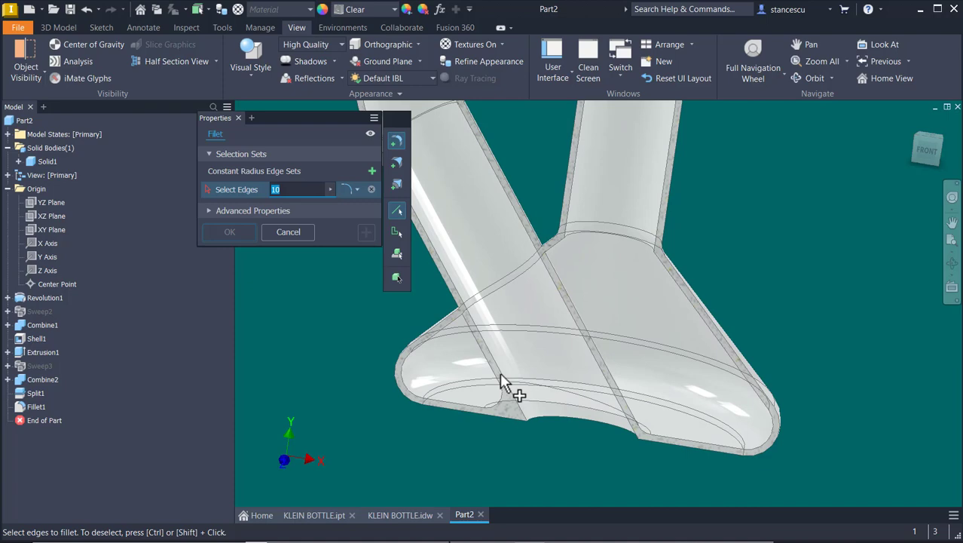
{"action": "middle_click_drag", "start_coordinate": [487, 421], "coordinate": [564, 444], "text": "shift"}
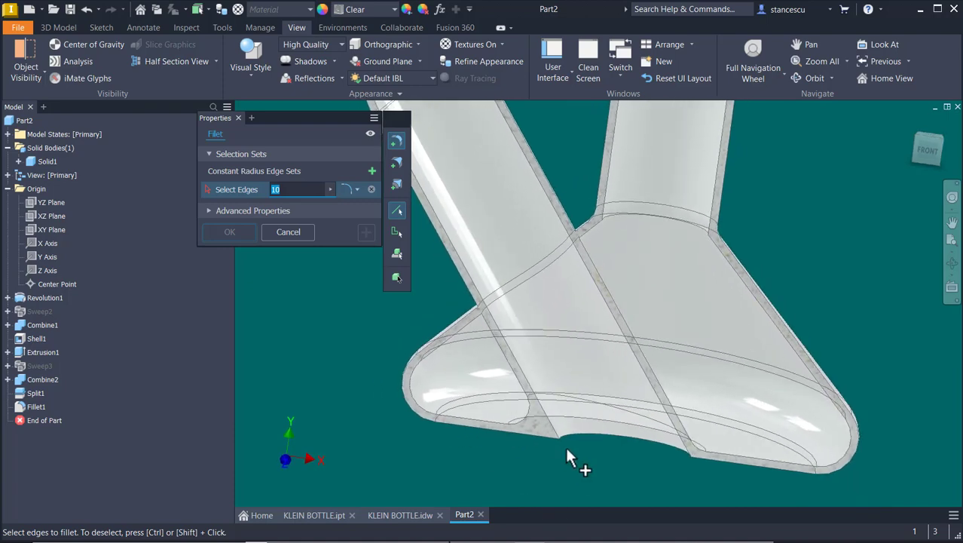
{"action": "left_click", "coordinate": [573, 441]}
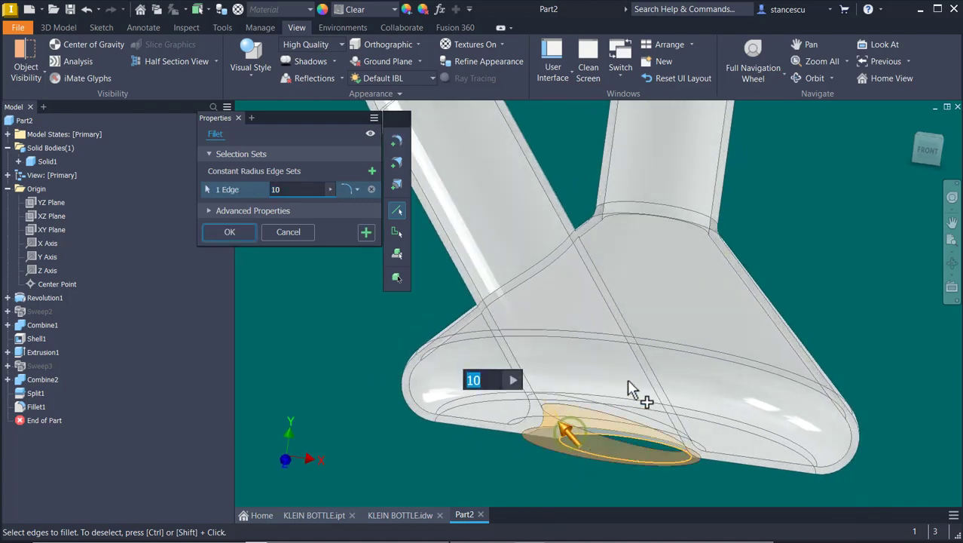
{"action": "middle_click_drag", "start_coordinate": [679, 221], "coordinate": [633, 230], "text": "shift"}
{"action": "left_click", "coordinate": [633, 229]}
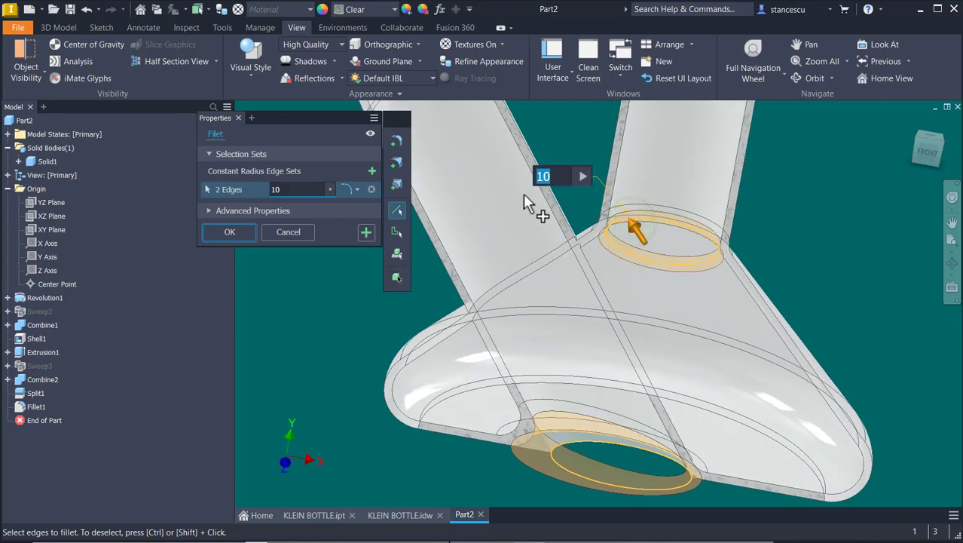
{"action": "left_click", "coordinate": [552, 171]}
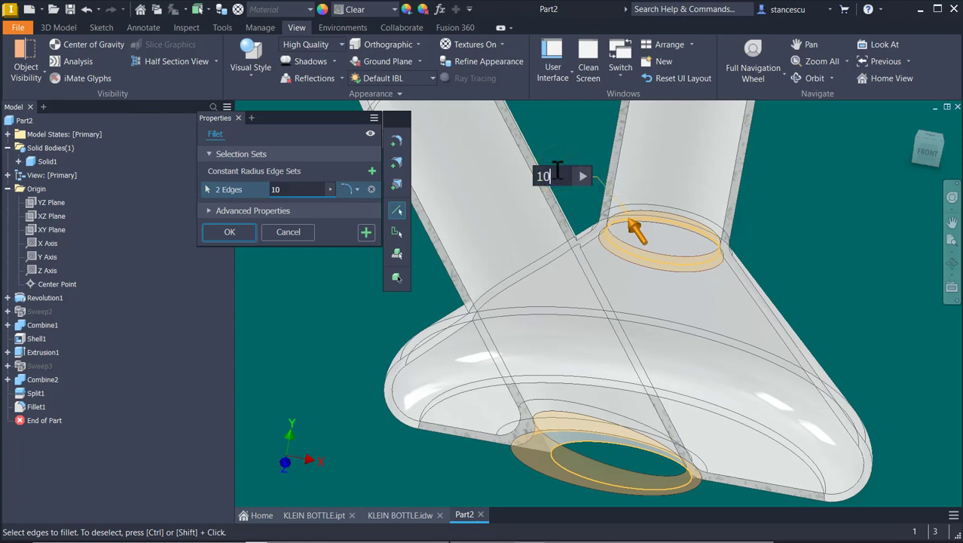
{"action": "type", "text": "+4"}
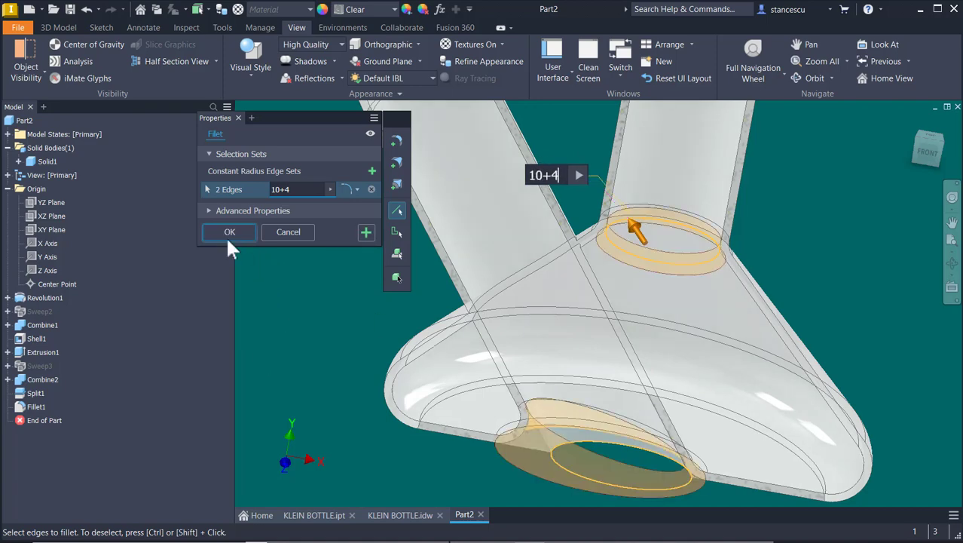
{"action": "left_click", "coordinate": [230, 232]}
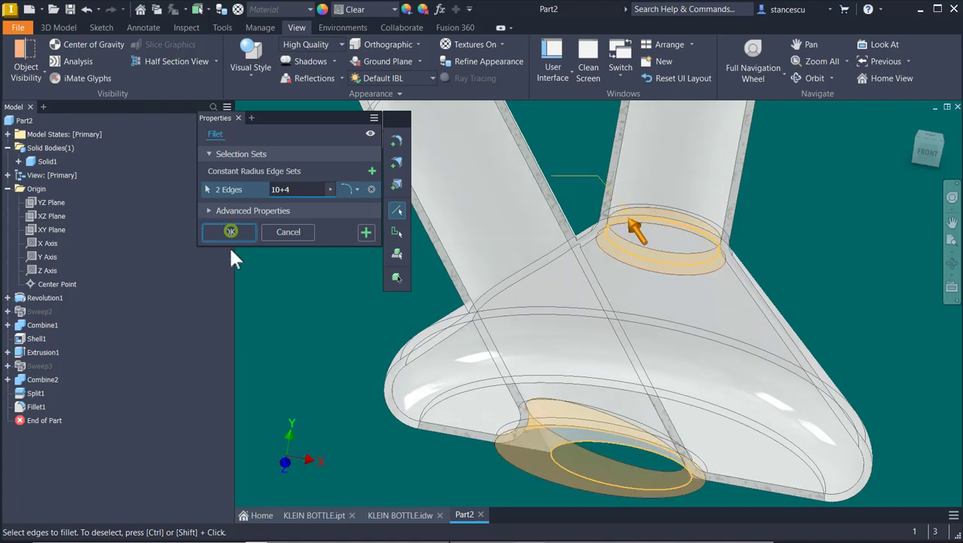
{"action": "middle_click_drag", "start_coordinate": [550, 335], "coordinate": [401, 343], "text": "shift"}
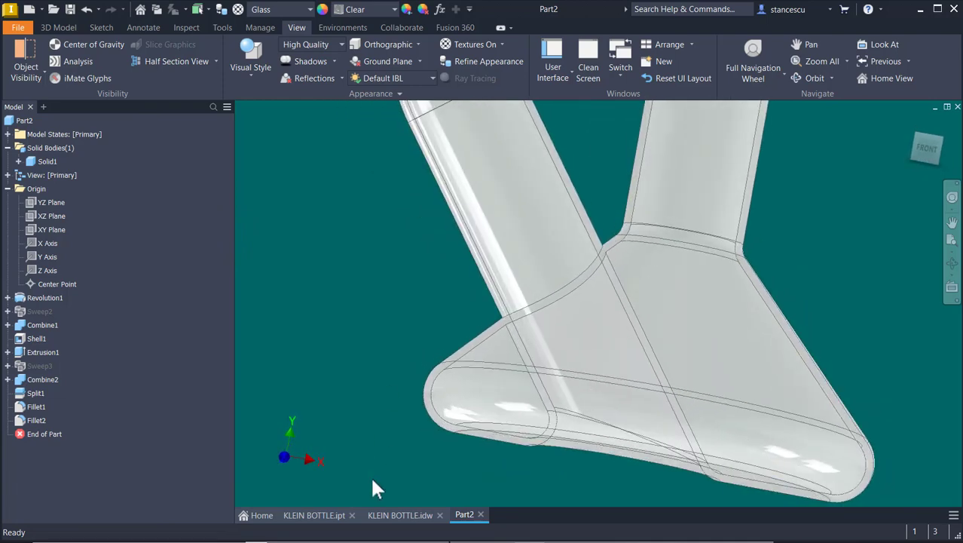
Orbit the original KLEIN BOTTLE part for comparison, then return to Part2
{"action": "left_click", "coordinate": [309, 517]}
{"action": "scroll", "coordinate": [472, 472], "scroll_direction": "up", "scroll_amount": 10}
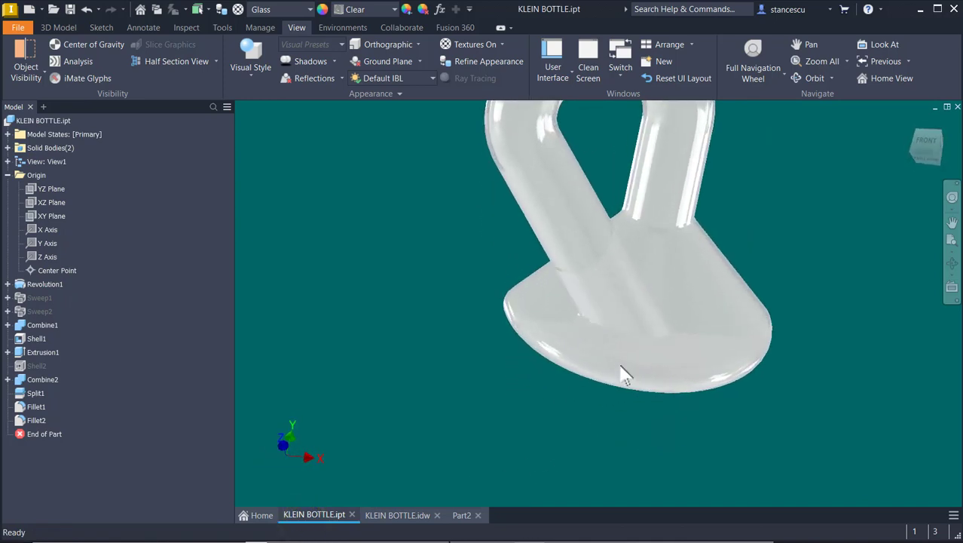
{"action": "middle_click_drag", "start_coordinate": [644, 369], "coordinate": [473, 514], "text": "shift"}
{"action": "left_click", "coordinate": [465, 516]}
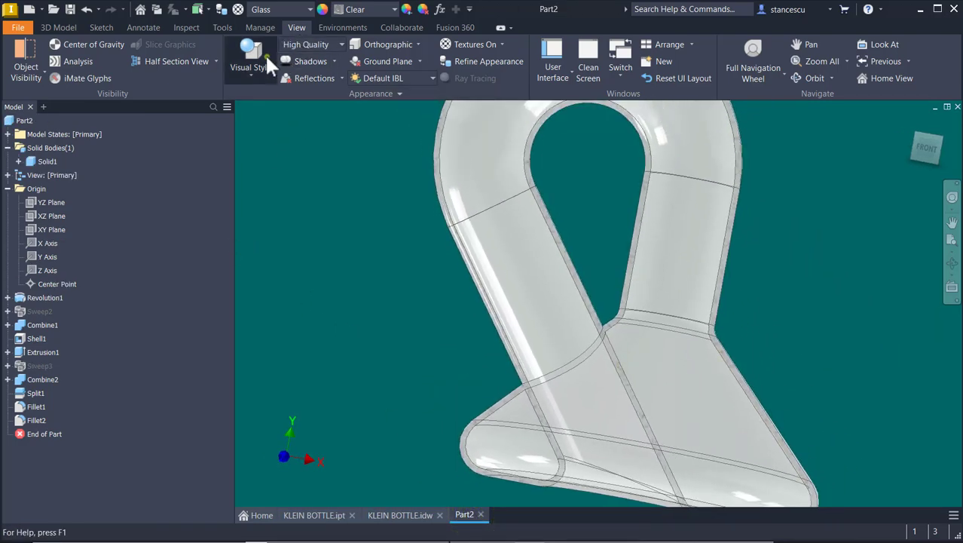
Set Part2's visual style to Shaded without edges and restore the home view
{"action": "left_click", "coordinate": [265, 53]}
{"action": "left_click", "coordinate": [293, 125]}
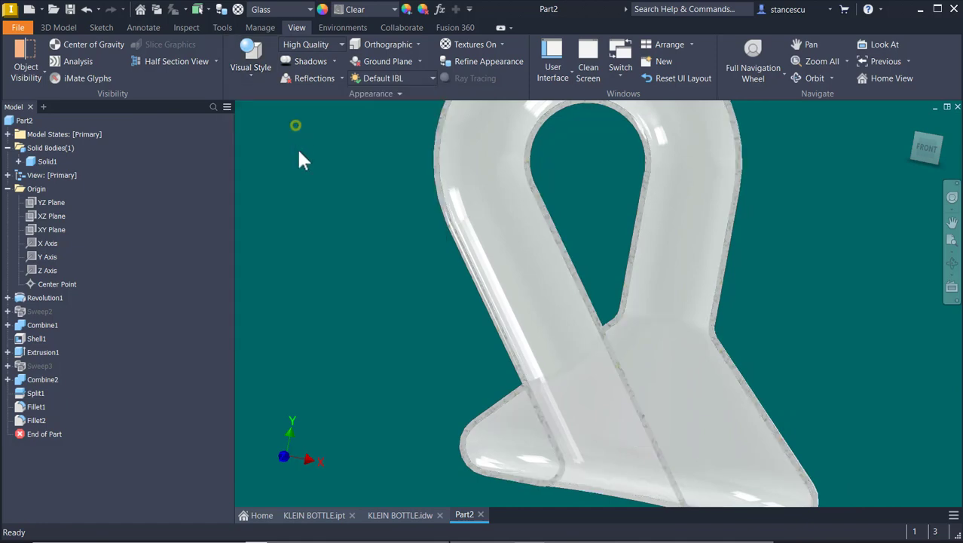
{"action": "scroll", "coordinate": [343, 305], "scroll_direction": "up", "scroll_amount": 3}
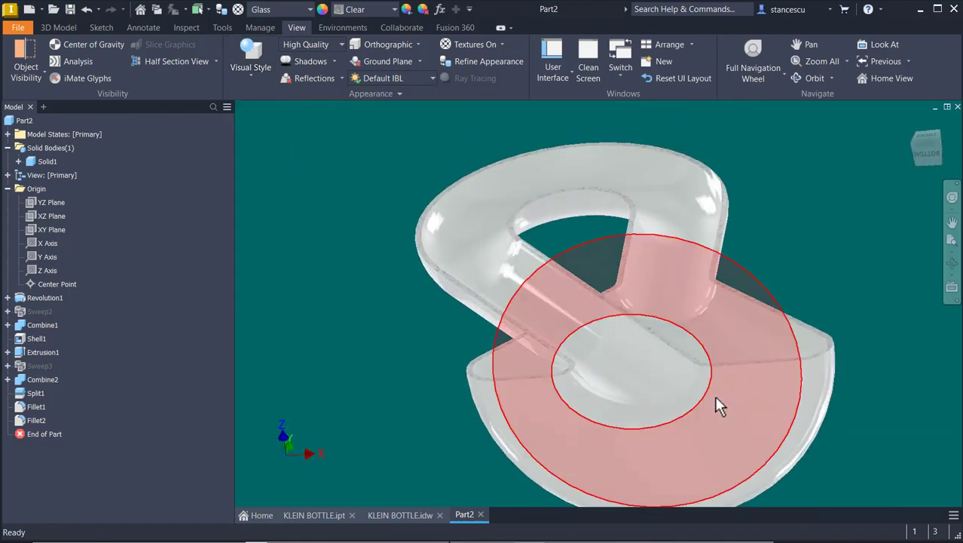
{"action": "key", "text": "F6"}
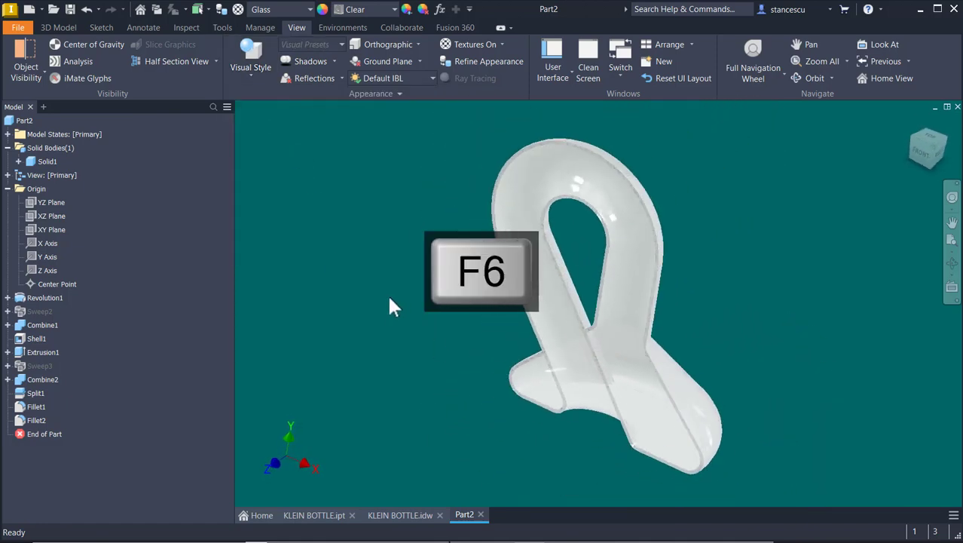
{"action": "left_click", "coordinate": [214, 57]}
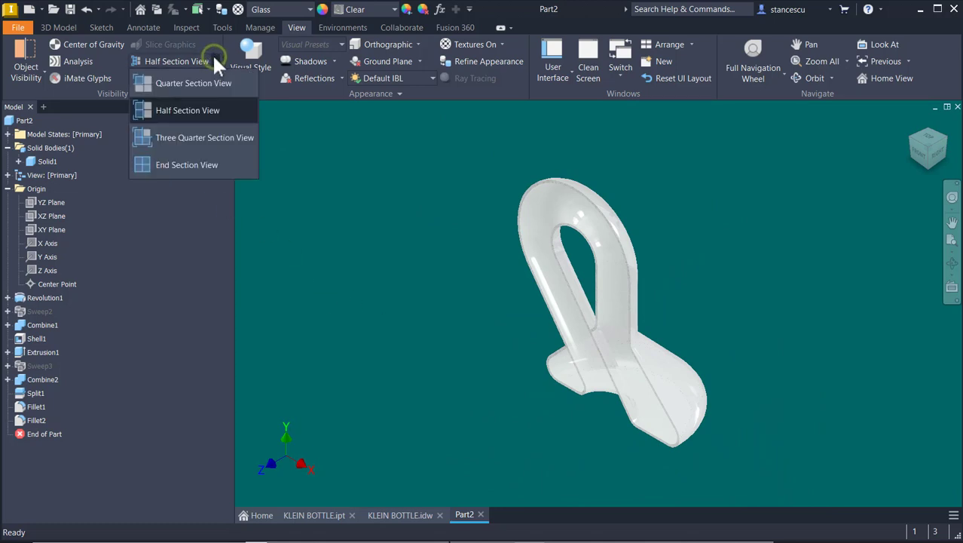
End the section view and update Part2's physical properties in iProperties
{"action": "left_click", "coordinate": [205, 170]}
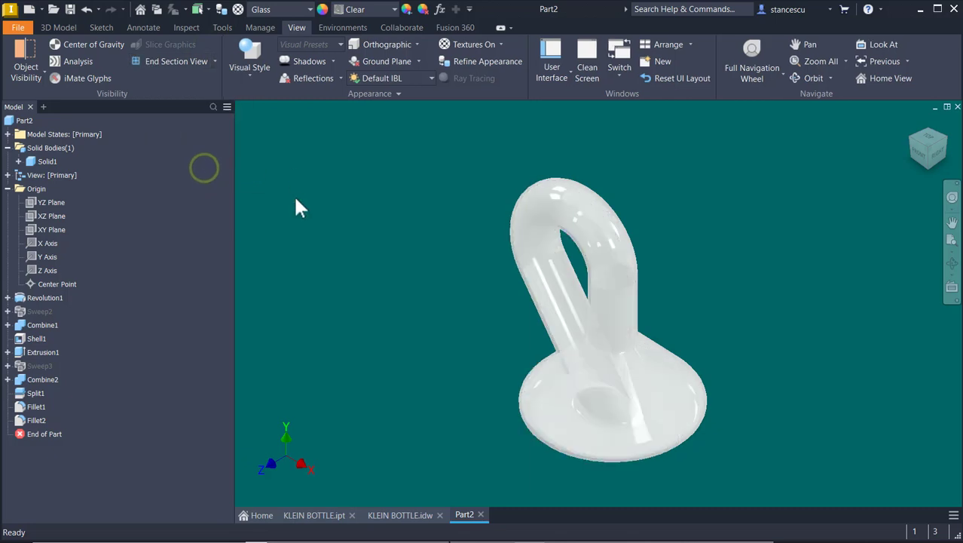
{"action": "right_click", "coordinate": [25, 123]}
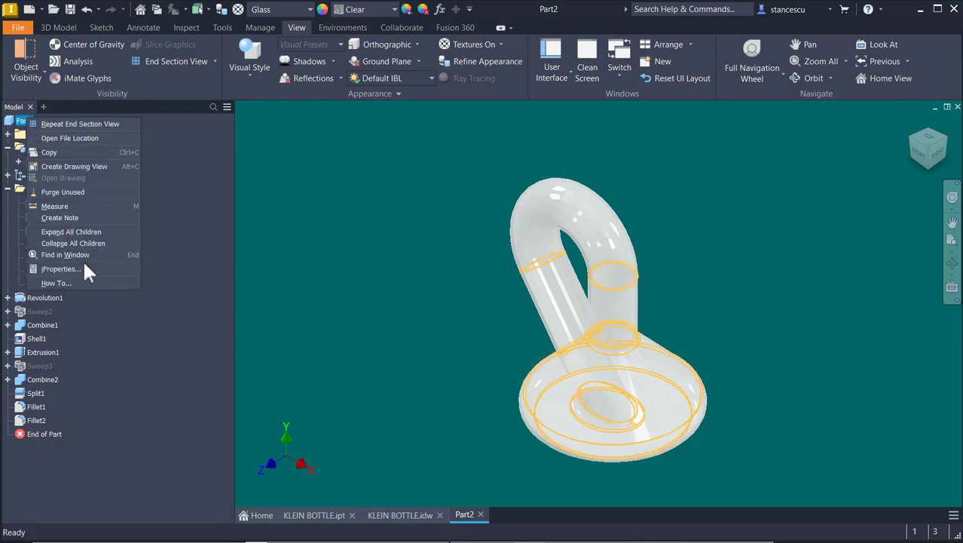
{"action": "left_click", "coordinate": [61, 269]}
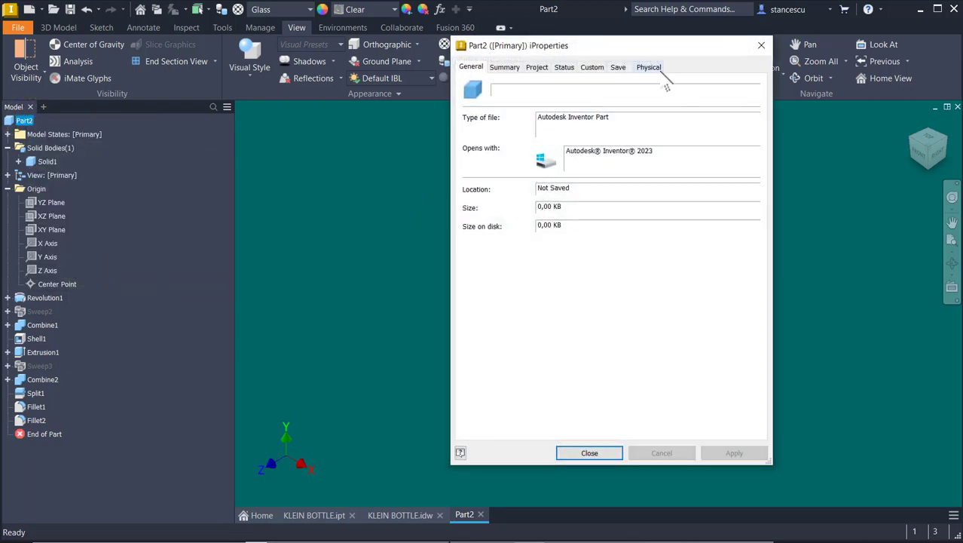
{"action": "left_click", "coordinate": [649, 67]}
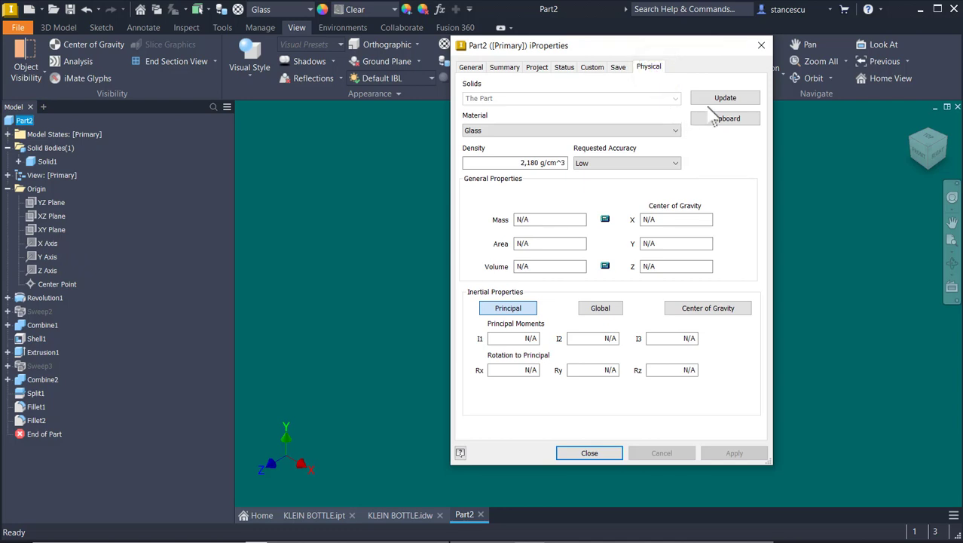
{"action": "left_click", "coordinate": [710, 99]}
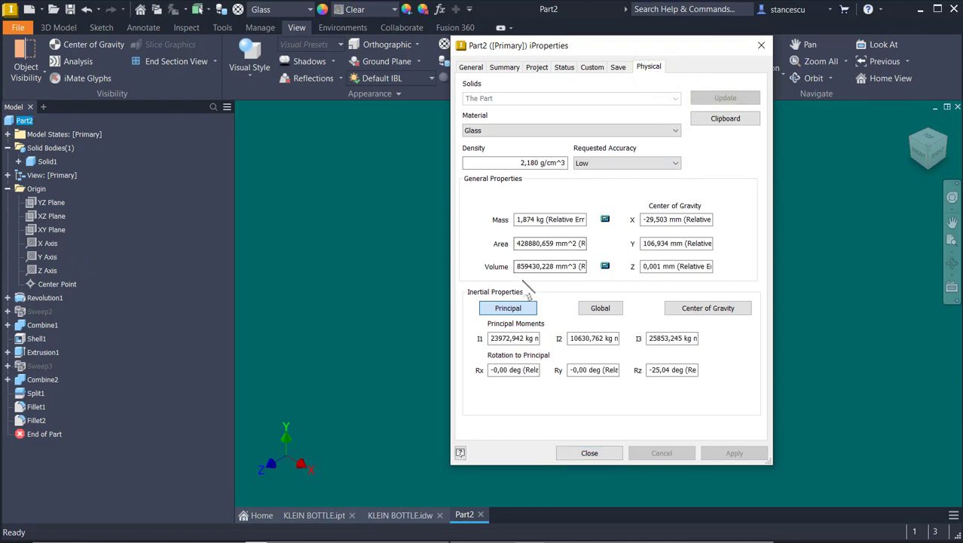
Copy the 859430,228 mm^3 volume value and close iProperties
{"action": "left_click_drag", "start_coordinate": [518, 266], "coordinate": [574, 264]}
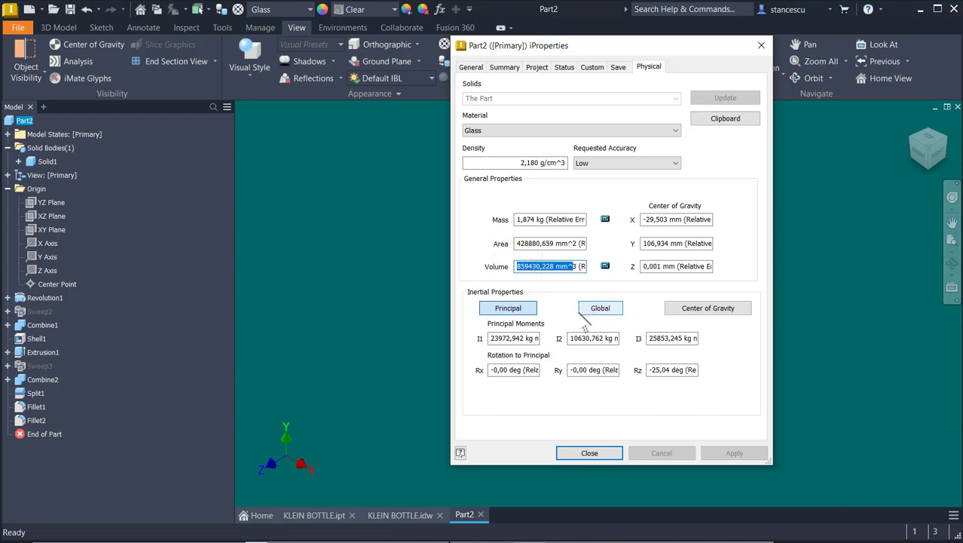
{"action": "key", "text": "shift+Right"}
{"action": "key", "text": "ctrl+c"}
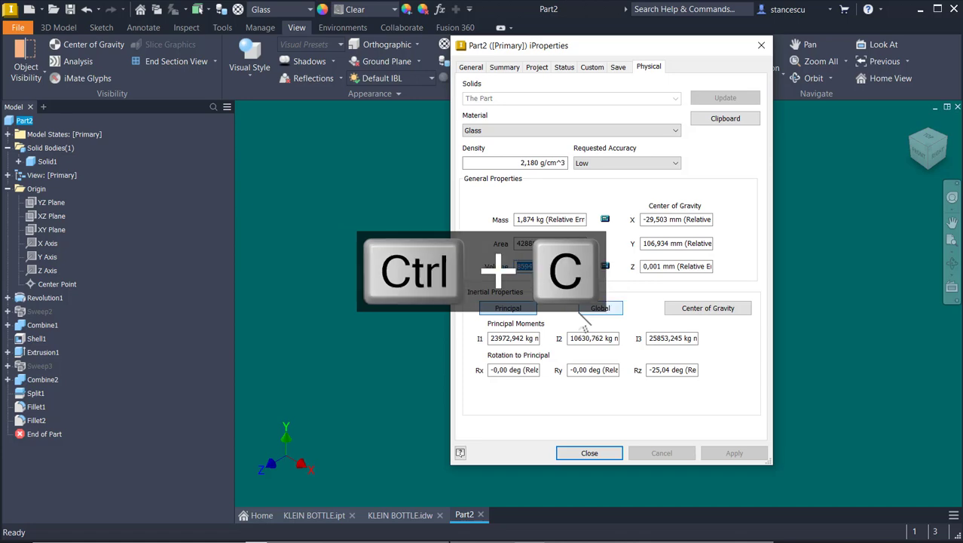
{"action": "left_click", "coordinate": [590, 453]}
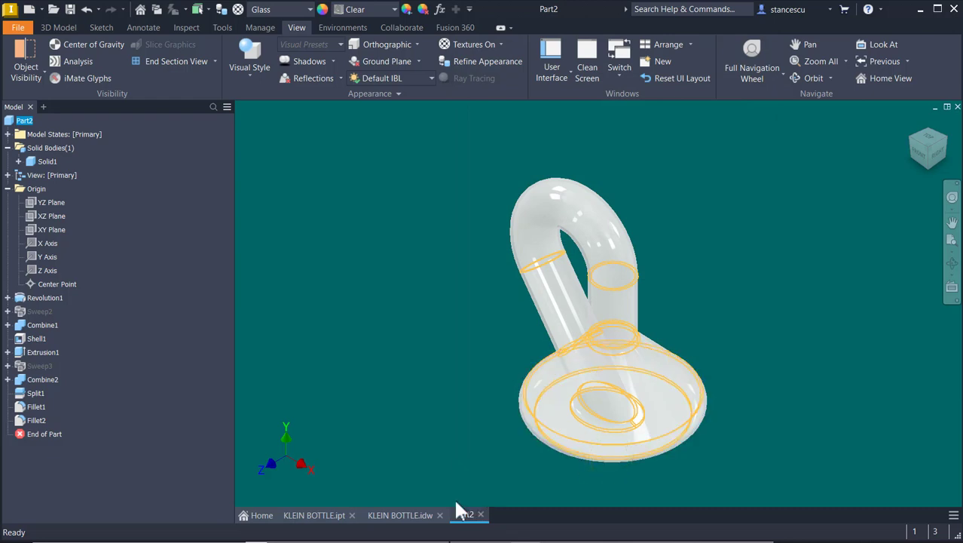
In KLEIN BOTTLE.idw, paste the volume into the note, confirm it matches 859430,228 mm^3, then remove the duplicate line
{"action": "left_click", "coordinate": [396, 515]}
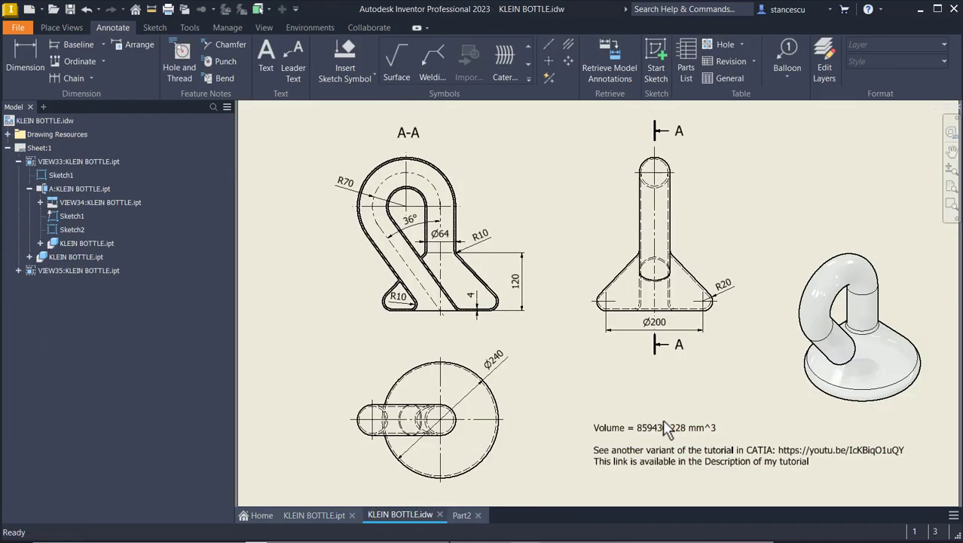
{"action": "left_click", "coordinate": [663, 425]}
{"action": "double_click", "coordinate": [662, 427]}
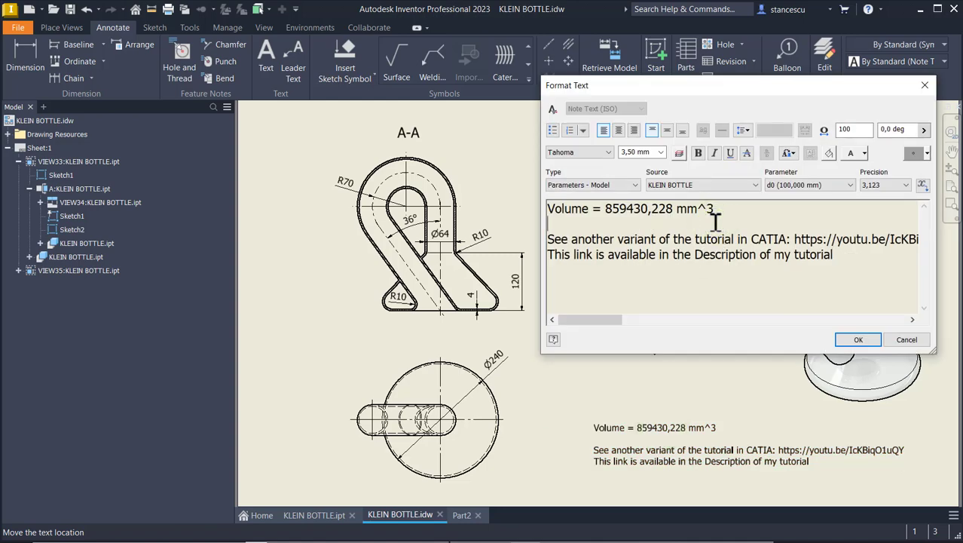
{"action": "key", "text": "ctrl+v"}
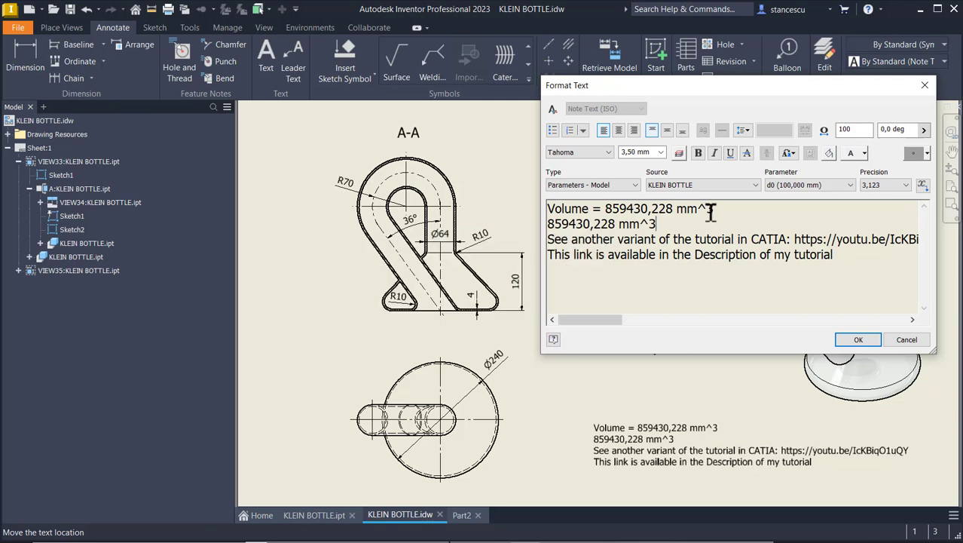
{"action": "key", "text": "Home"}
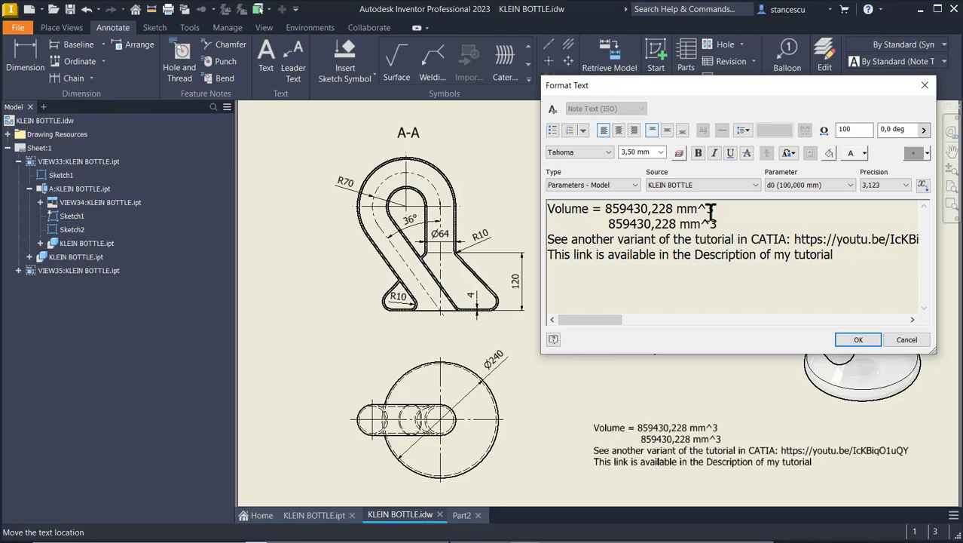
{"action": "key", "text": "shift+End"}
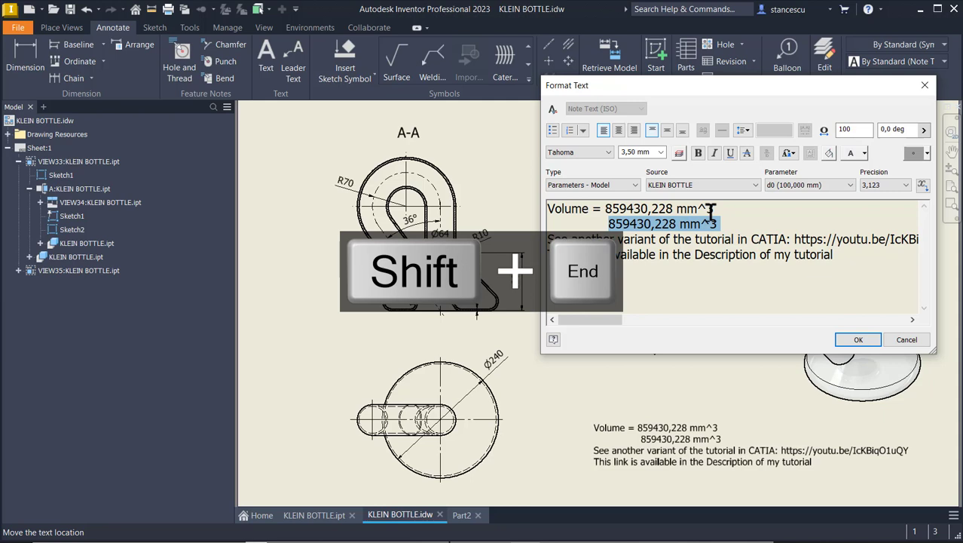
{"action": "key", "text": "Delete"}
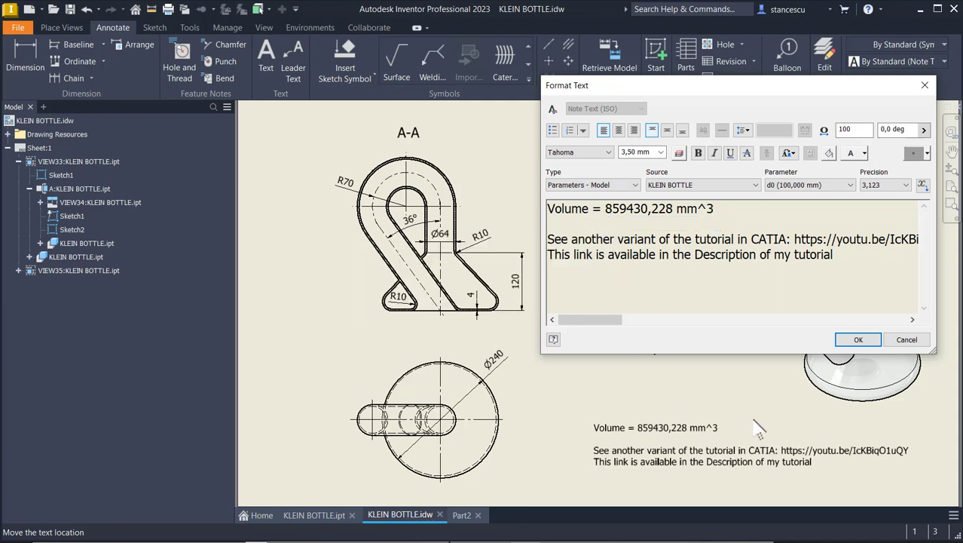
{"action": "left_click", "coordinate": [857, 340]}
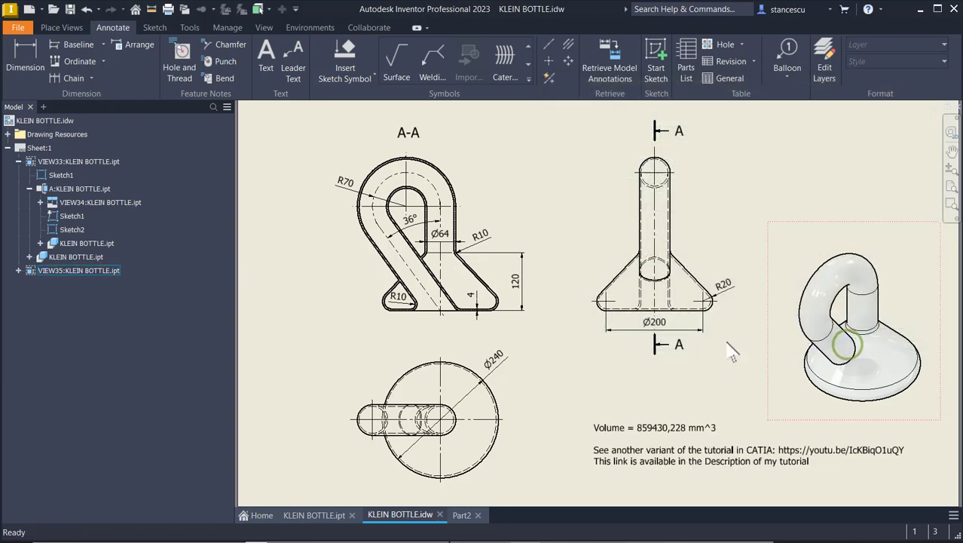